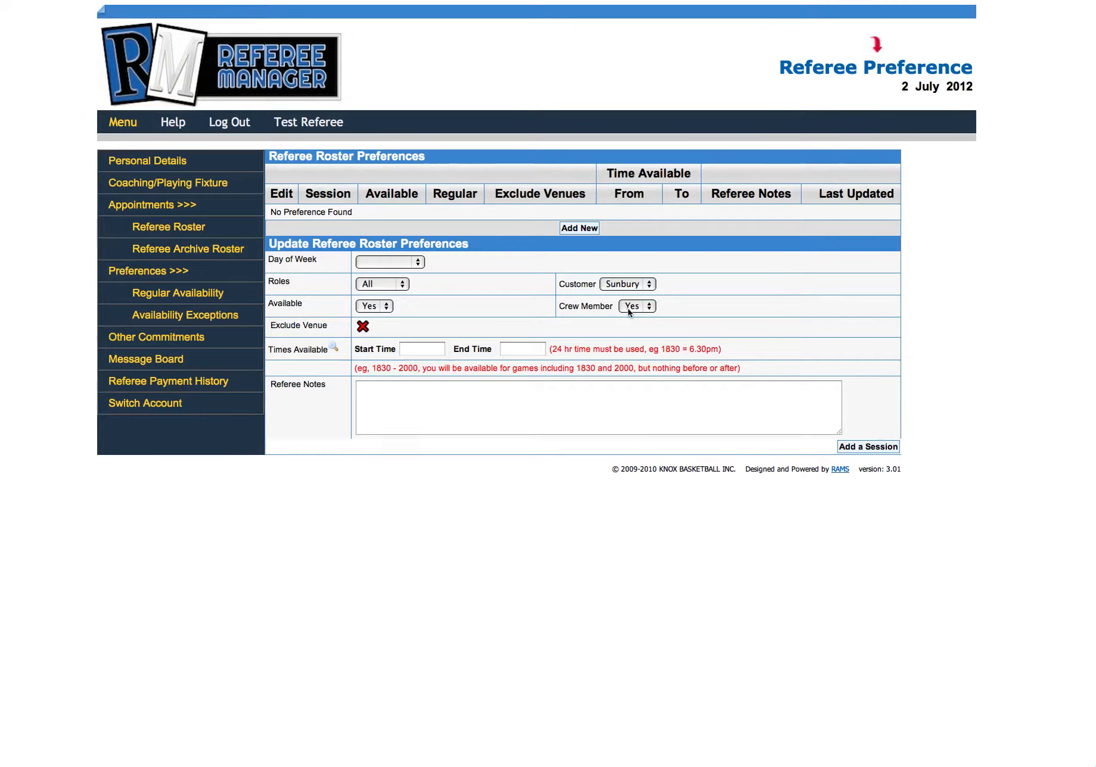
# Step: Add a Sunday session to the roster preferences, keeping all roles and Available and Crew Member at Yes
pyautogui.click(420, 265)
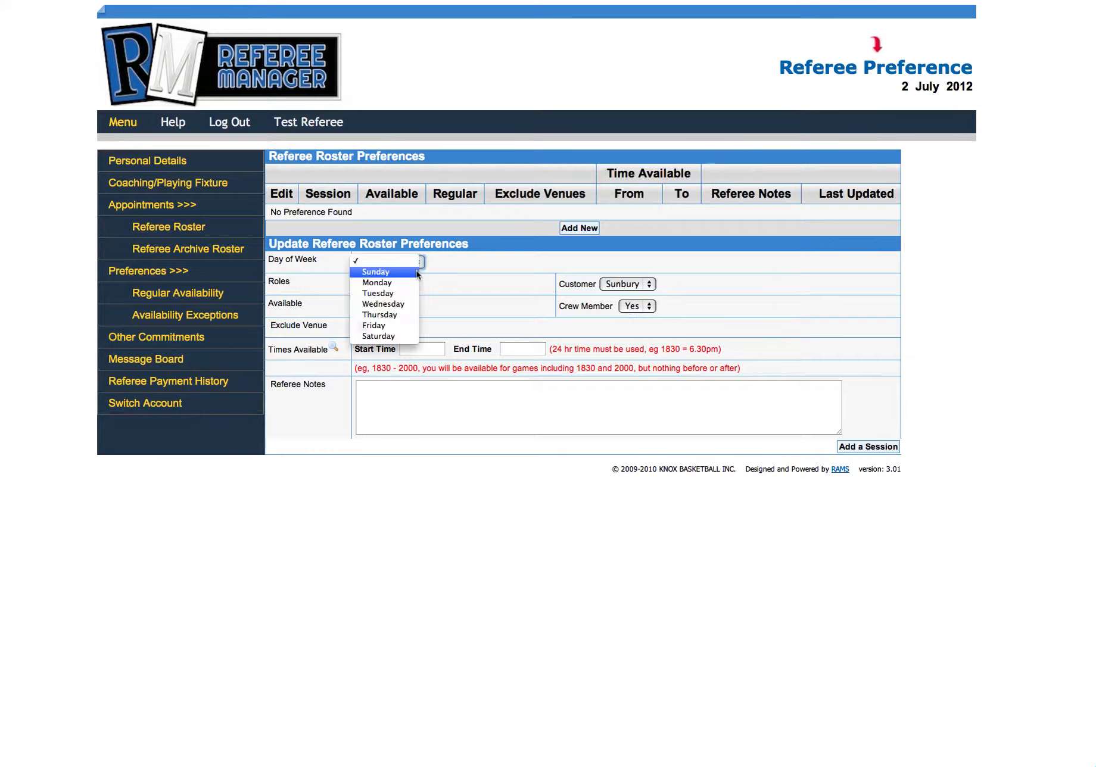
pyautogui.click(411, 272)
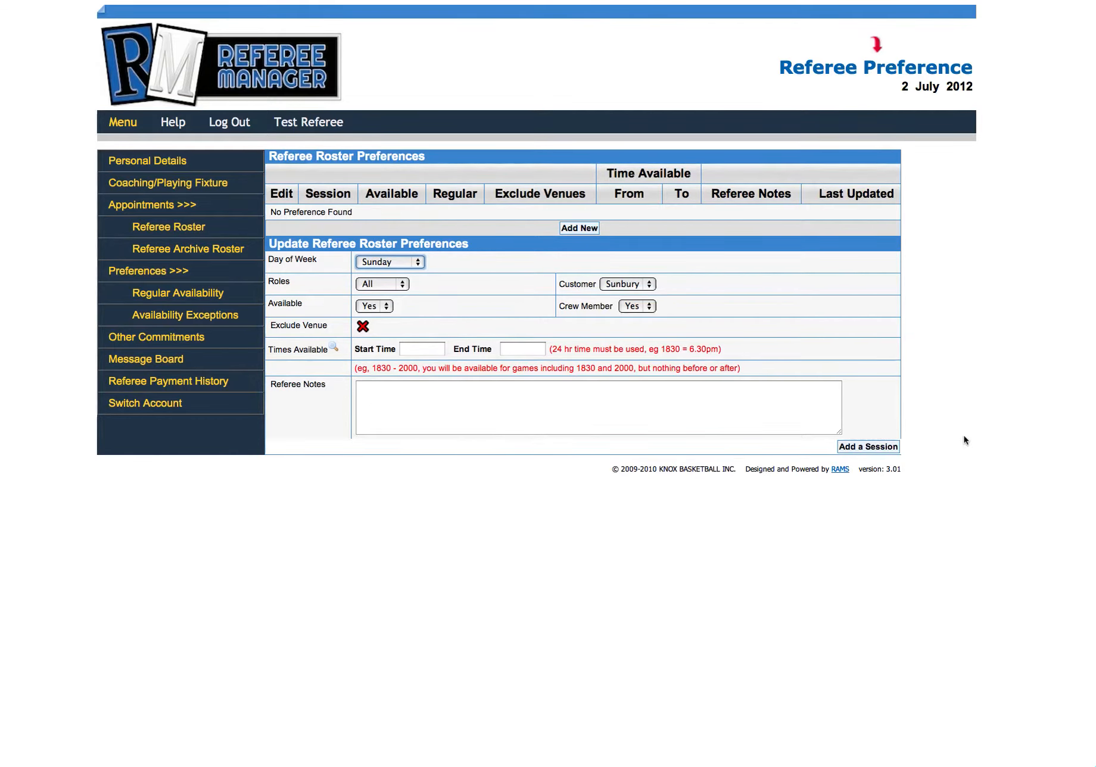
pyautogui.click(873, 448)
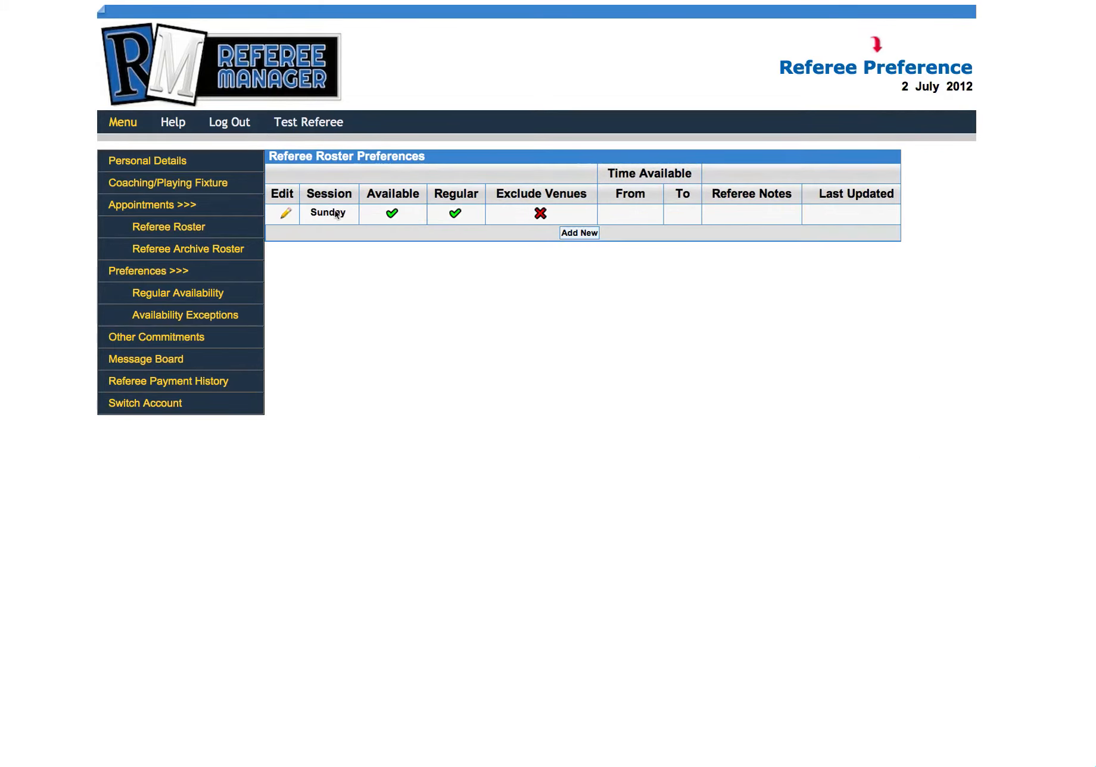
# Step: Start a new roster preference with Monday as the day of the week
pyautogui.click(579, 233)
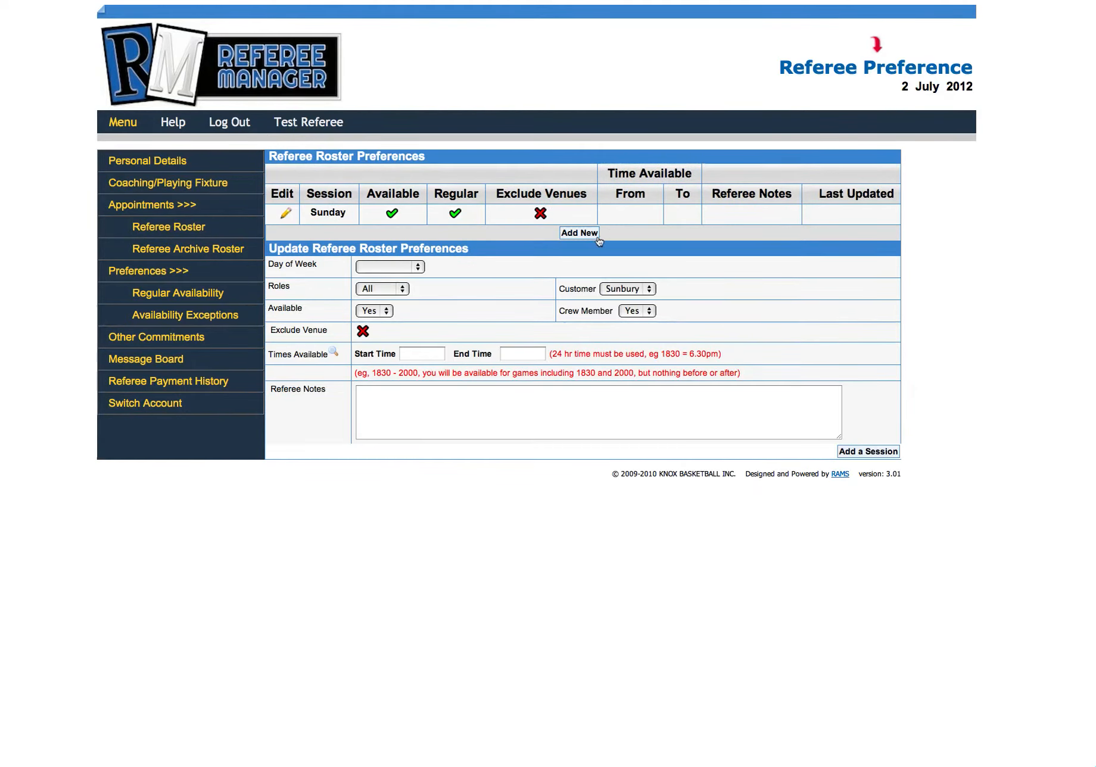
pyautogui.click(418, 268)
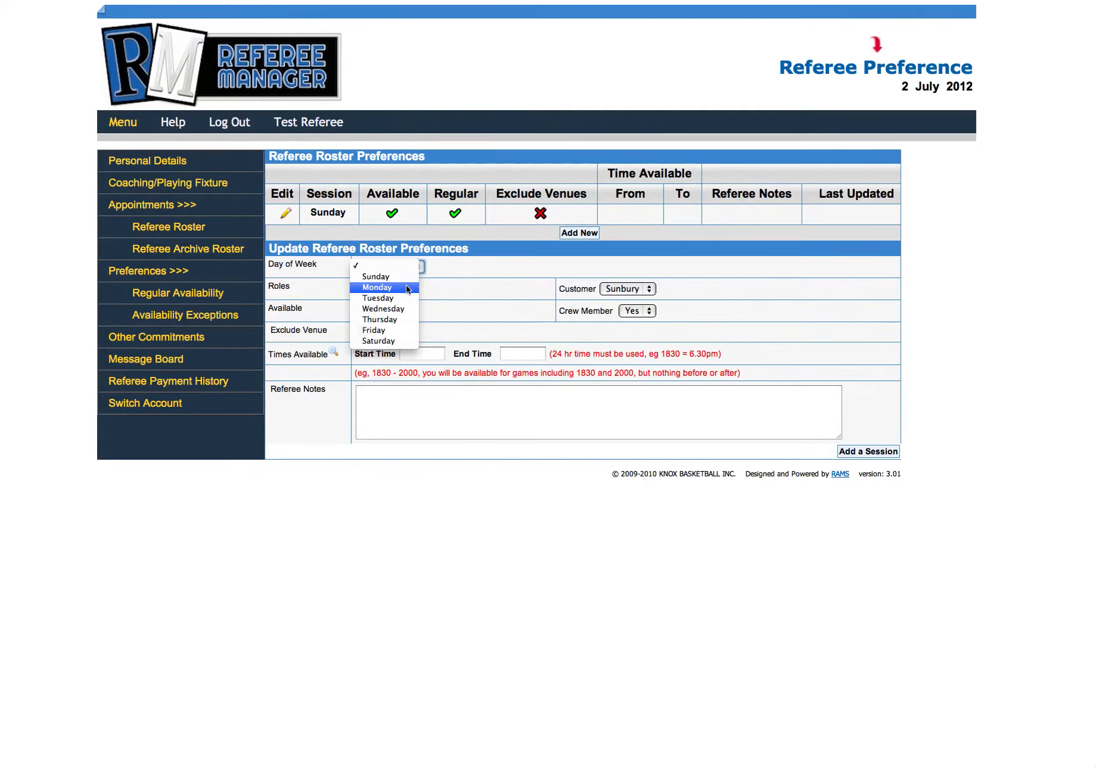
pyautogui.click(407, 289)
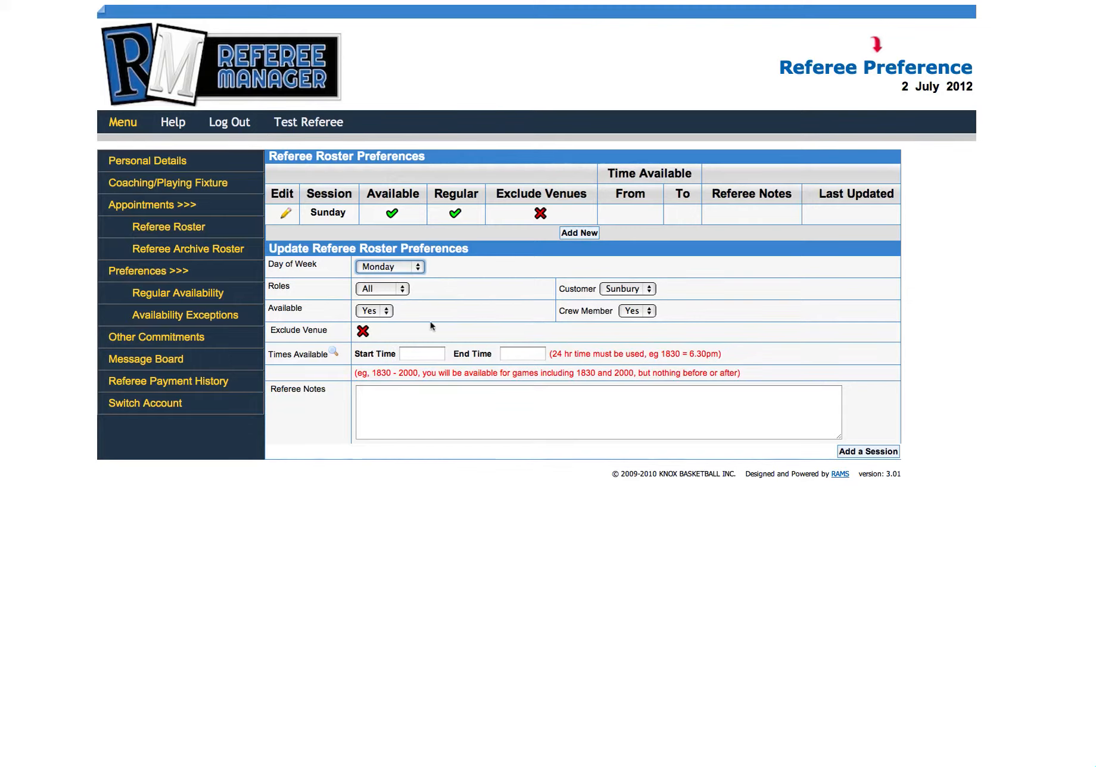
# Step: Check the Monday session's role, customer and availability choices without changing them, and set Crew Member to No
pyautogui.click(403, 289)
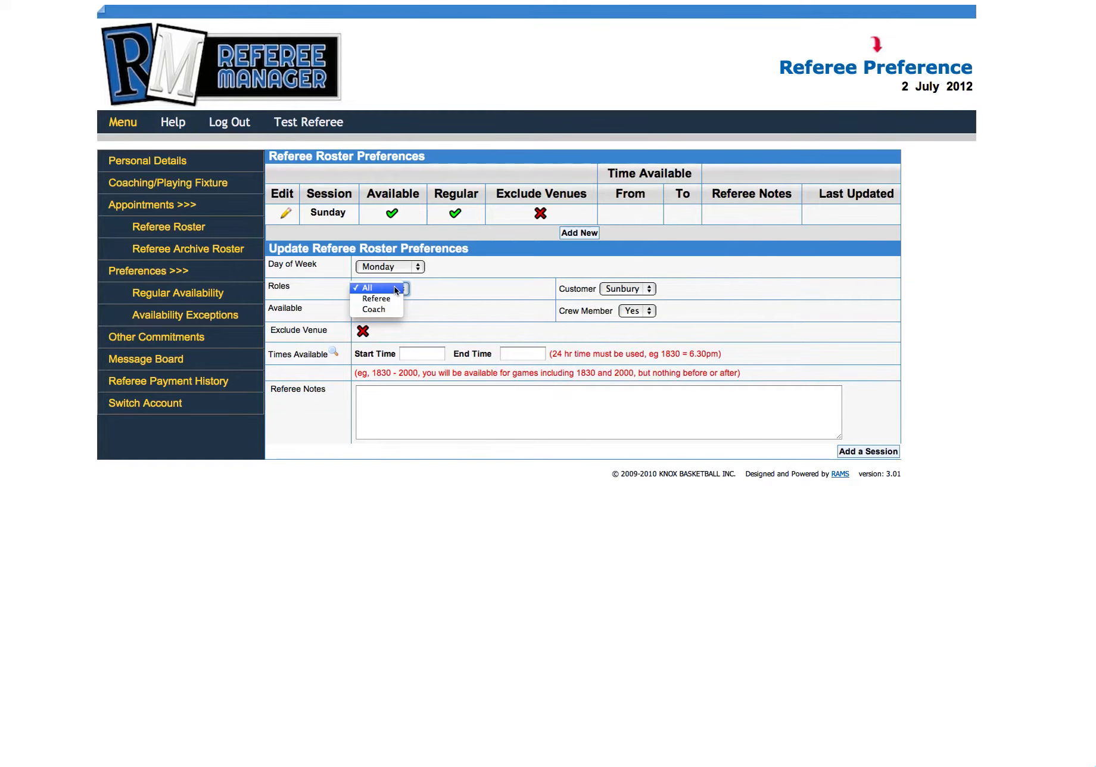
pyautogui.click(658, 290)
pyautogui.click(655, 290)
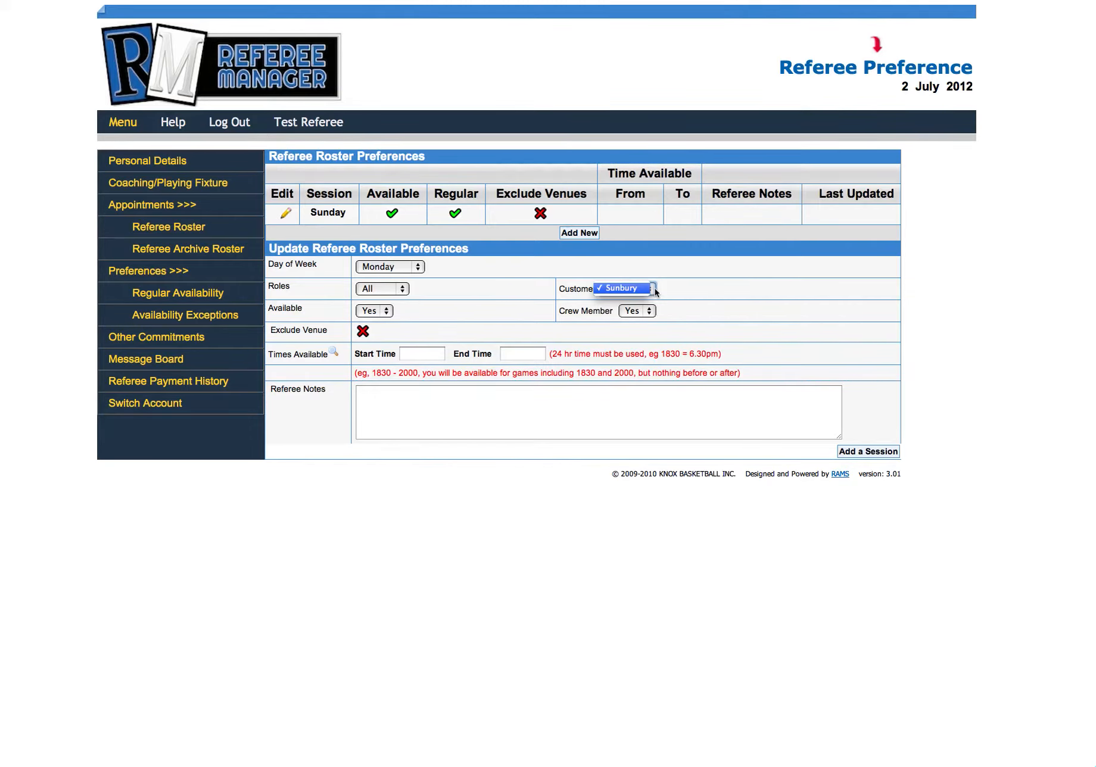
pyautogui.click(698, 291)
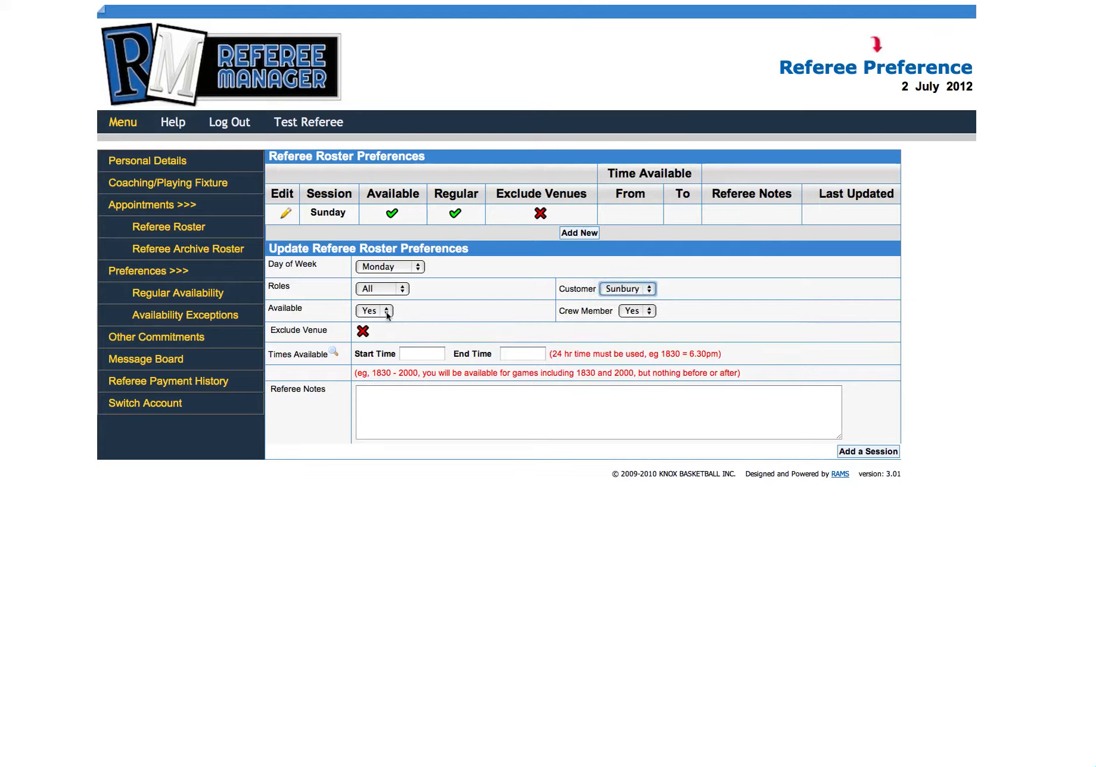
pyautogui.click(389, 311)
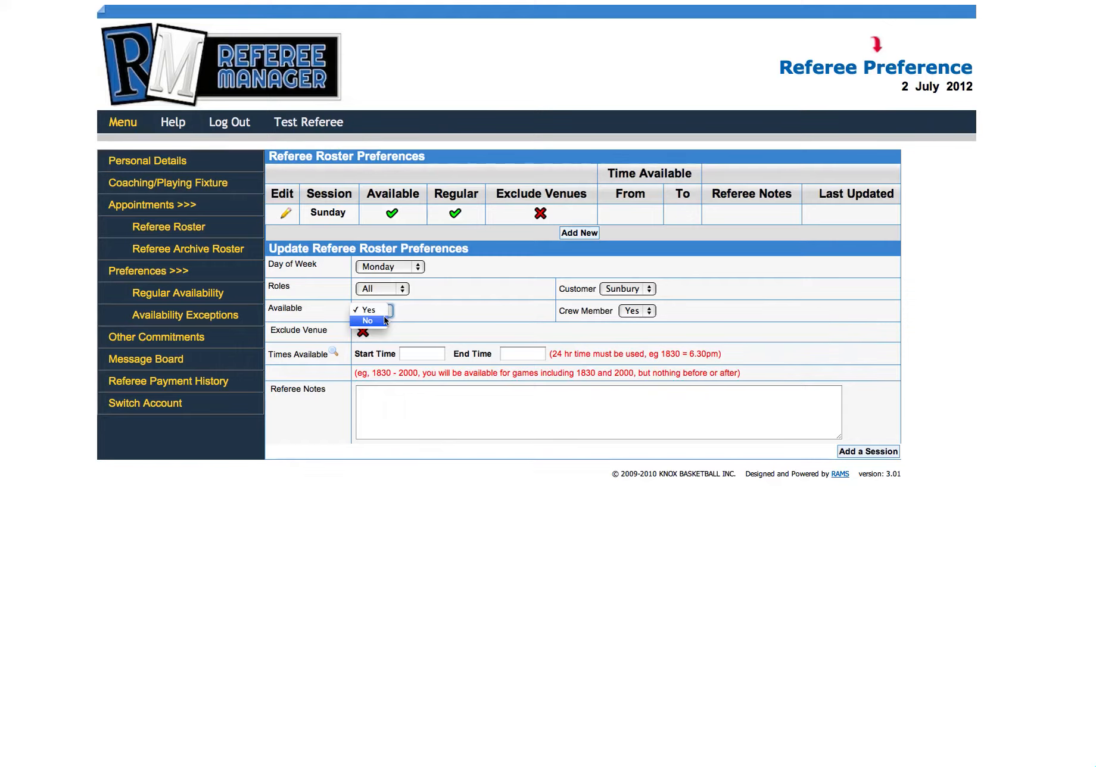
pyautogui.press('Escape')
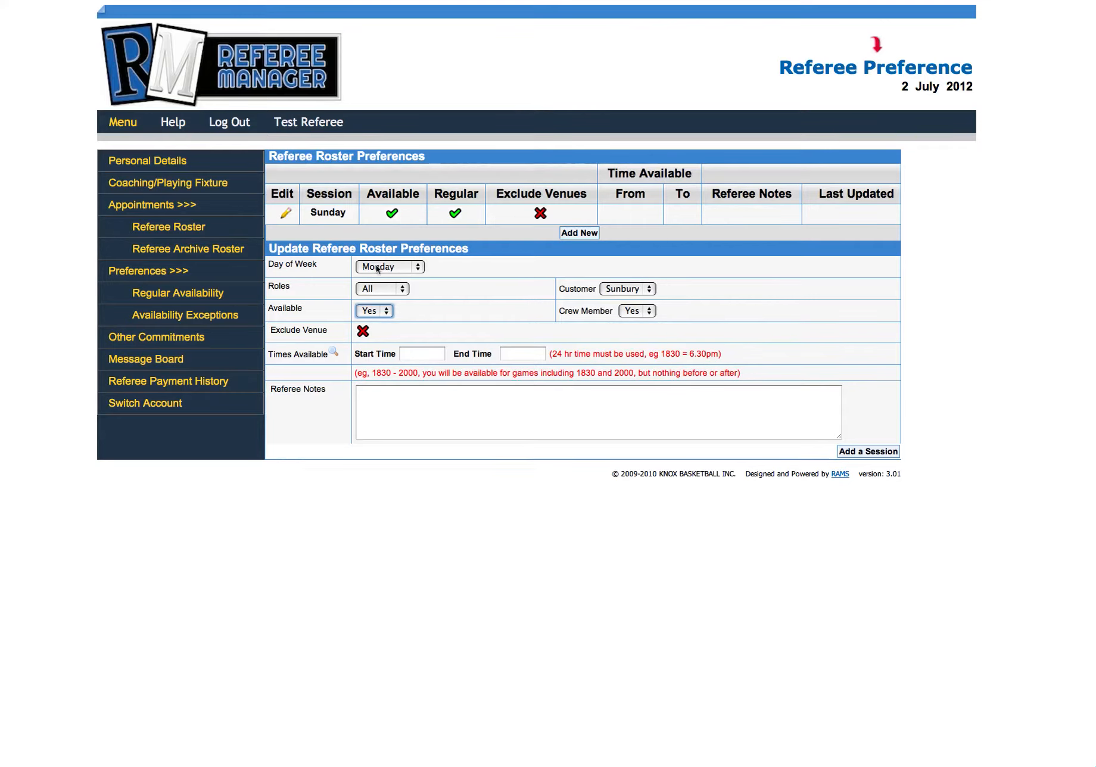
pyautogui.click(650, 313)
pyautogui.click(631, 321)
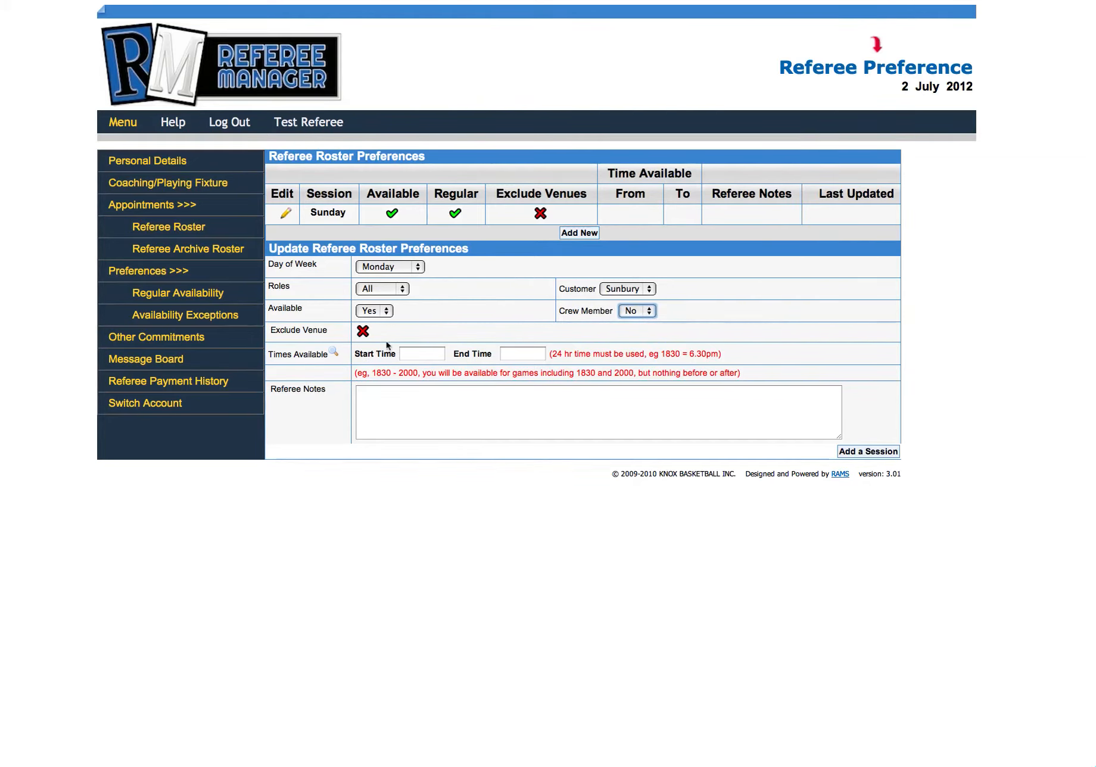
# Step: Set the Monday session's start time to 2000, leaving the end time empty
pyautogui.click(415, 354)
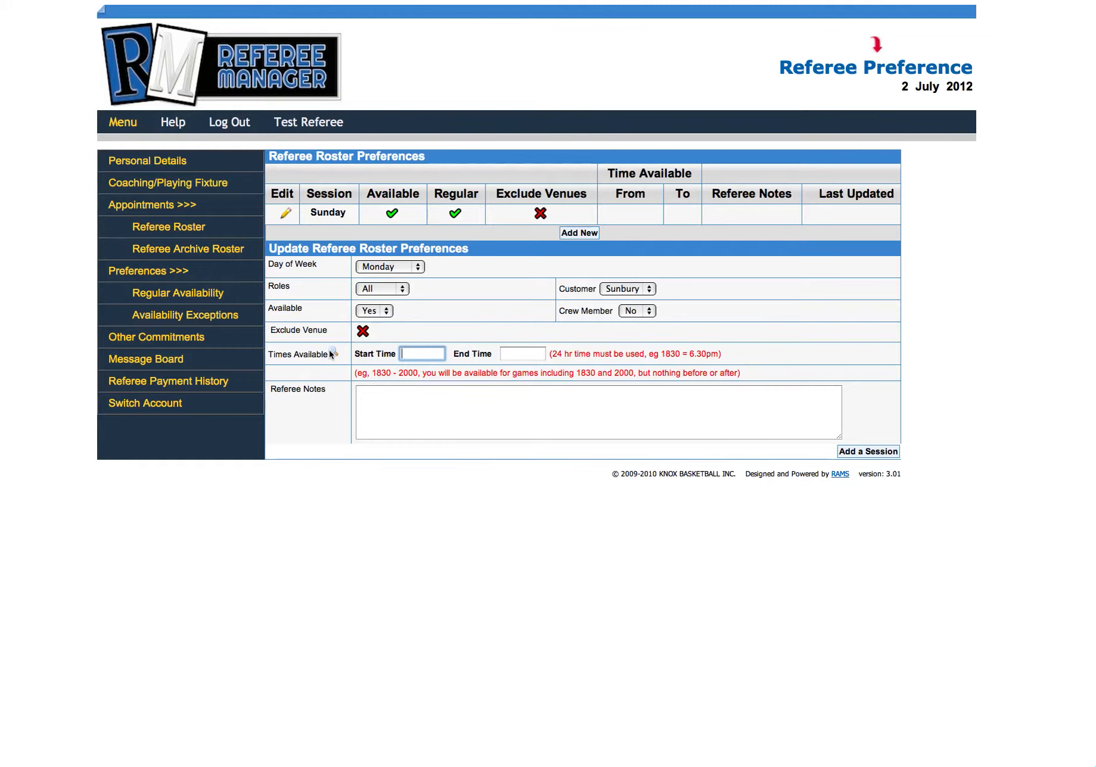
pyautogui.moveTo(332, 354)
pyautogui.write('2000')
# Step: Enter the referee note "only wish to referee 2 games per session due to chin splint" and add the Monday session
pyautogui.click(460, 427)
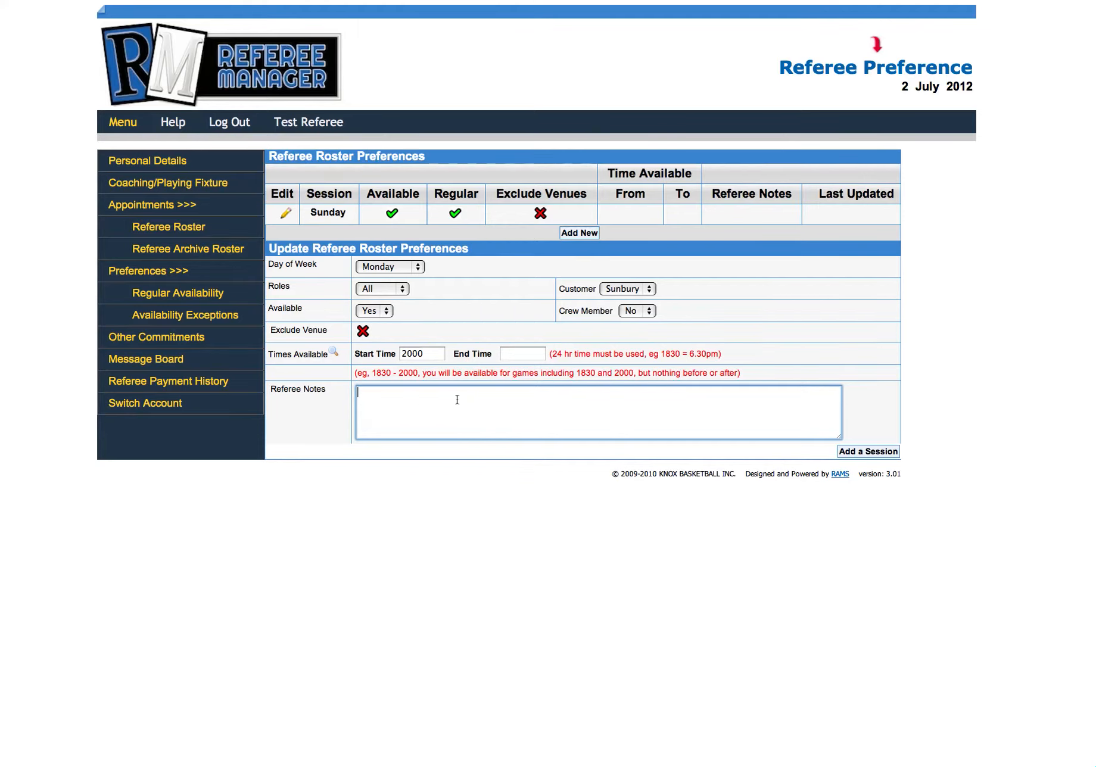
pyautogui.write('only wish to referee 2 games per session due to ')
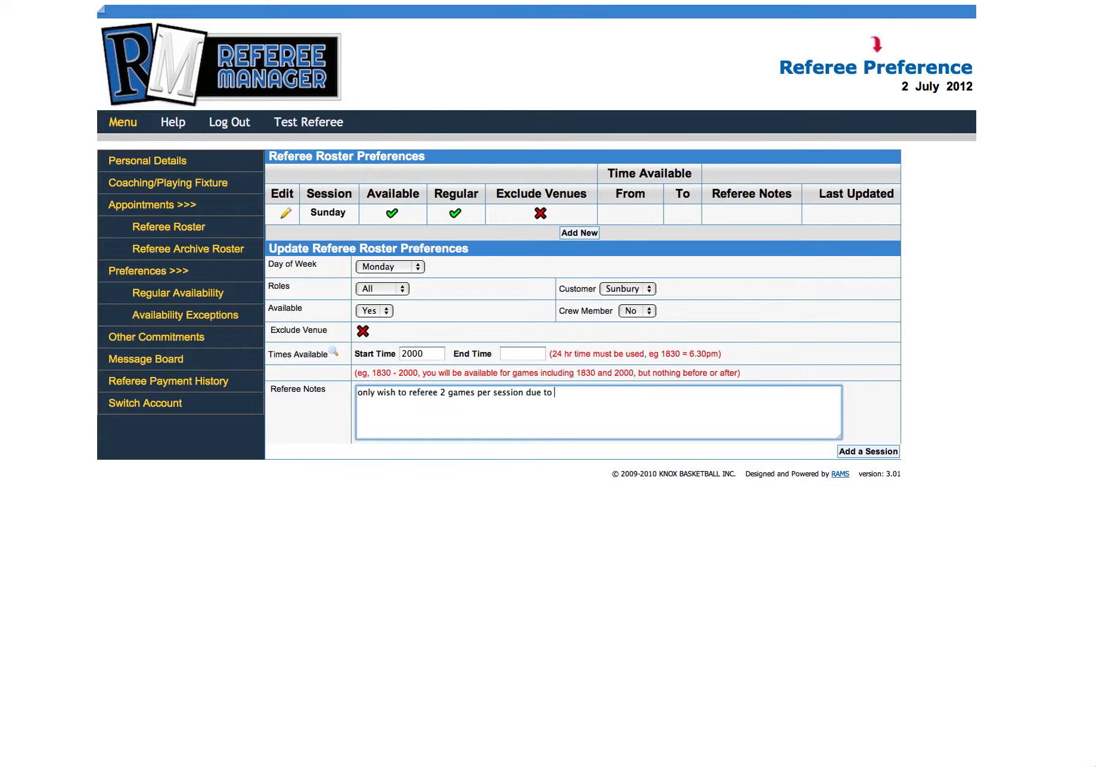
pyautogui.write('chin splint')
pyautogui.click(882, 451)
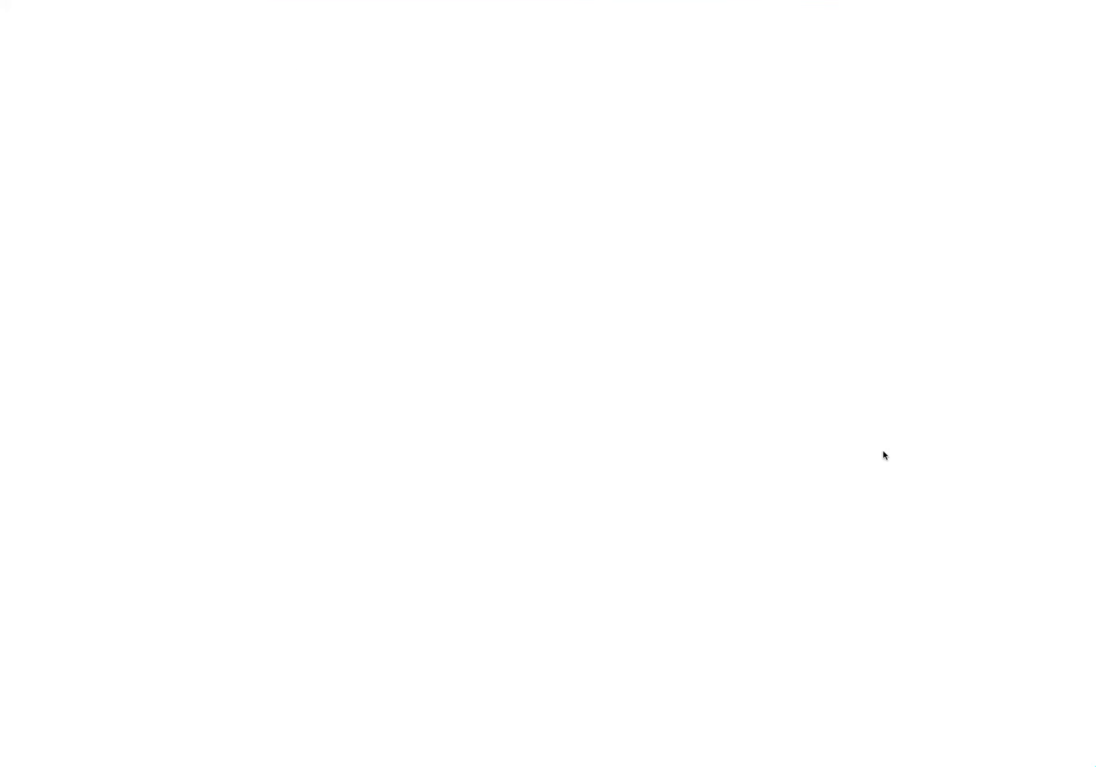
# Step: Add a Tuesday session with no start time and an end time of 2159
pyautogui.click(412, 305)
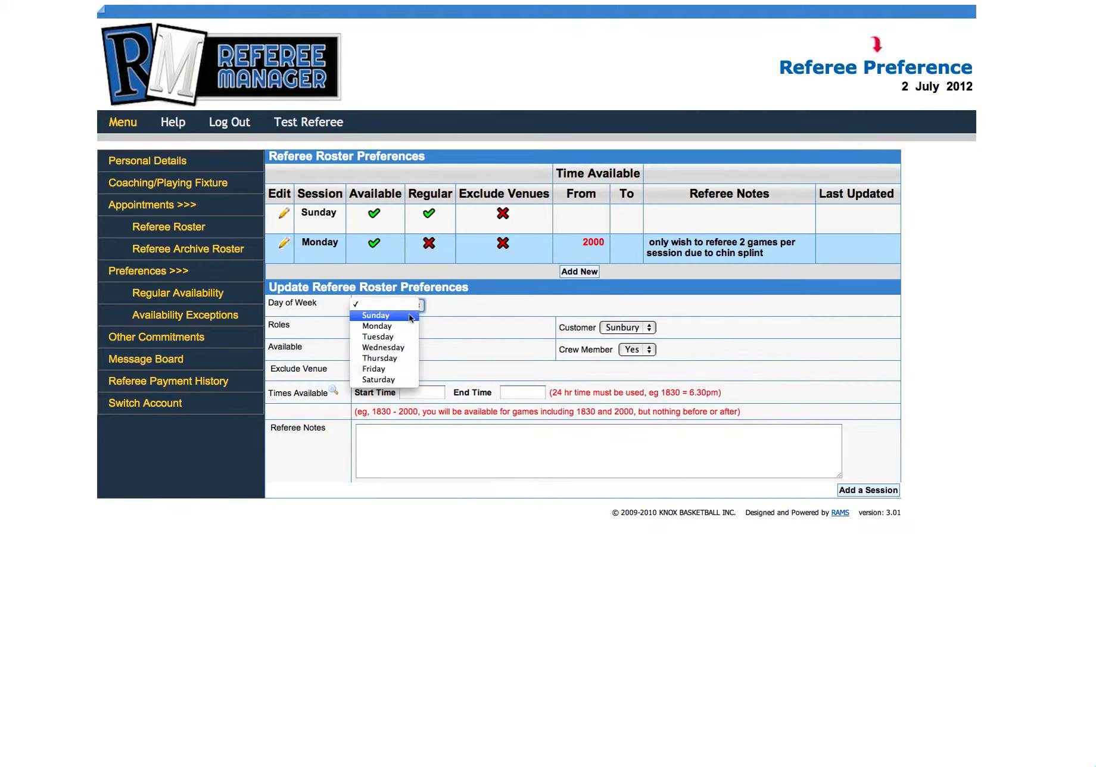
pyautogui.click(409, 337)
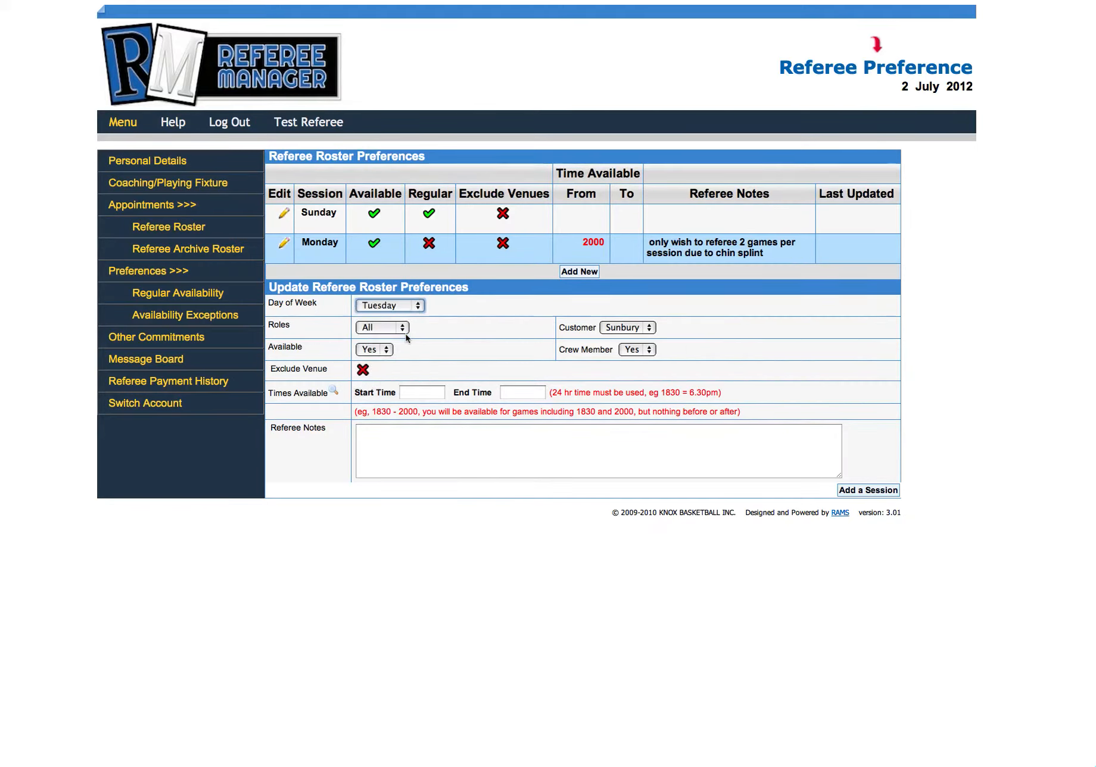
pyautogui.click(519, 398)
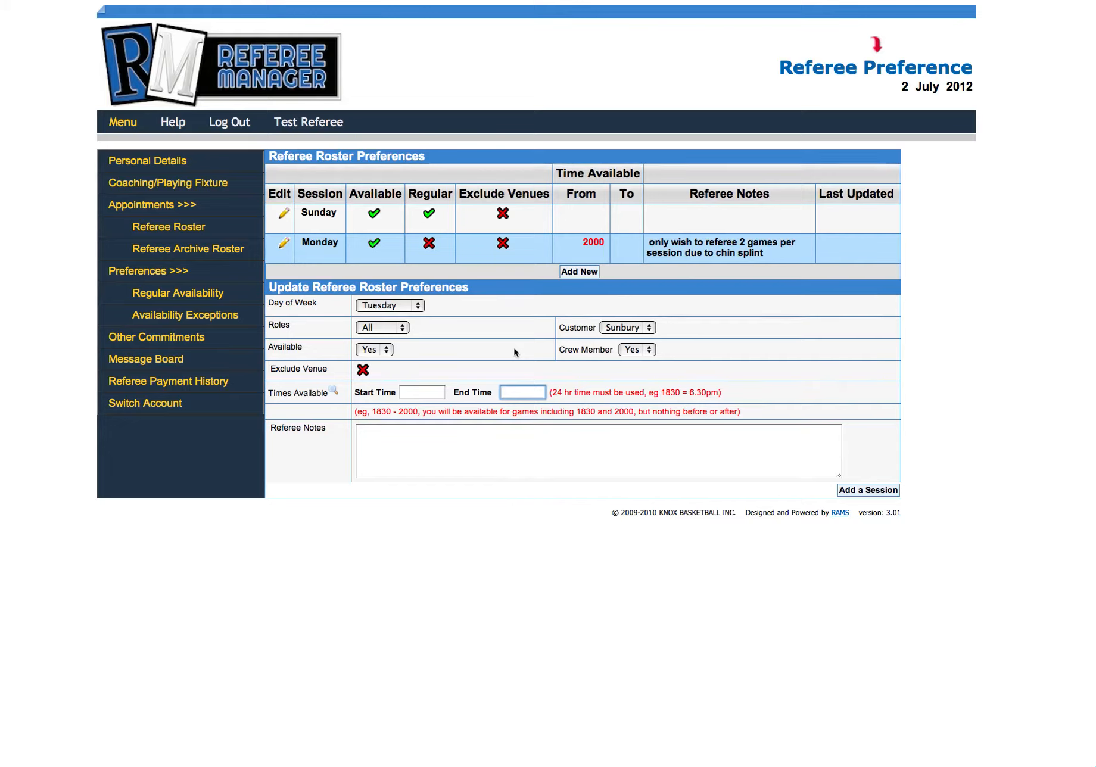
pyautogui.write('22')
pyautogui.press('BackSpace')
pyautogui.write('159')
pyautogui.click(863, 491)
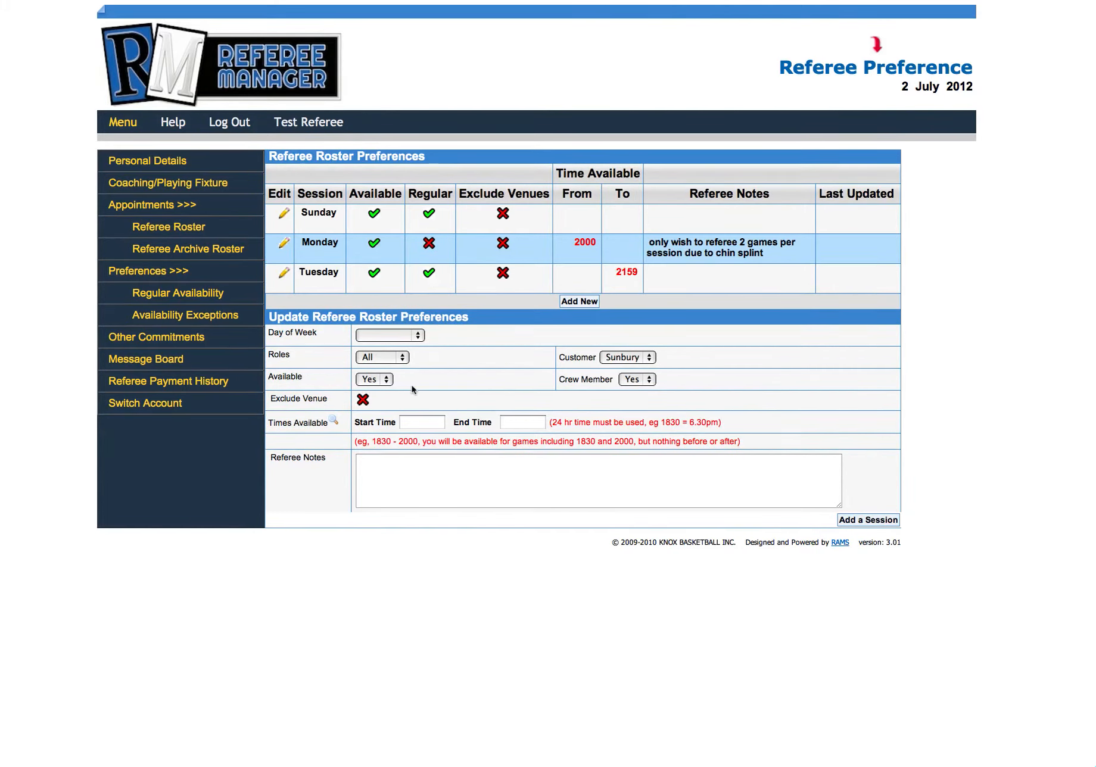
# Step: Choose Wednesday for the next session and set its start time to 1900
pyautogui.click(415, 336)
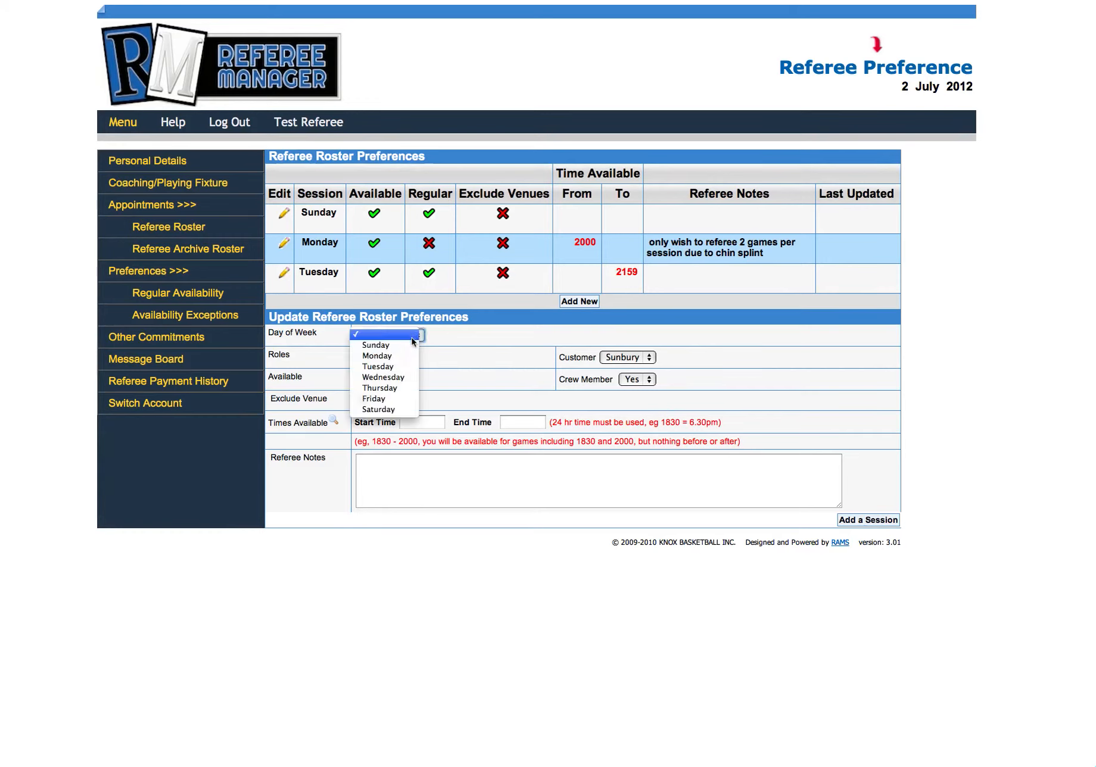
pyautogui.click(409, 377)
pyautogui.click(427, 423)
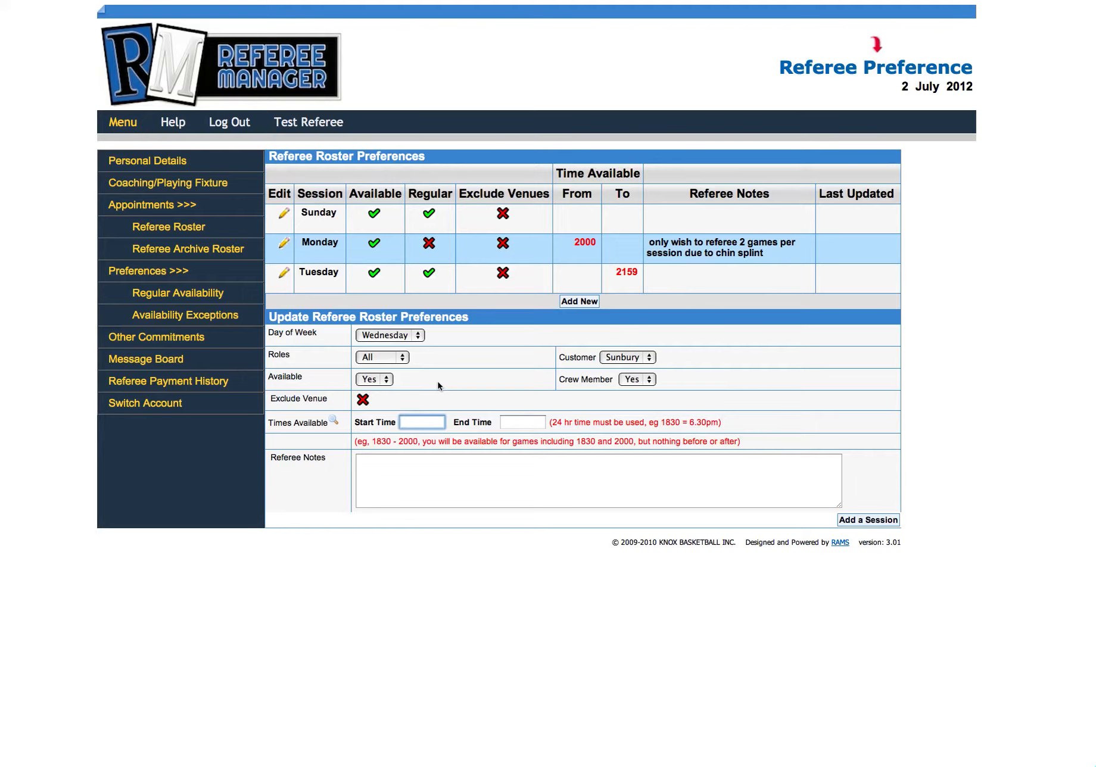
pyautogui.write('19')
# Step: Set the Wednesday session's end time to 2200 and add the session
pyautogui.click(531, 421)
pyautogui.write('2000')
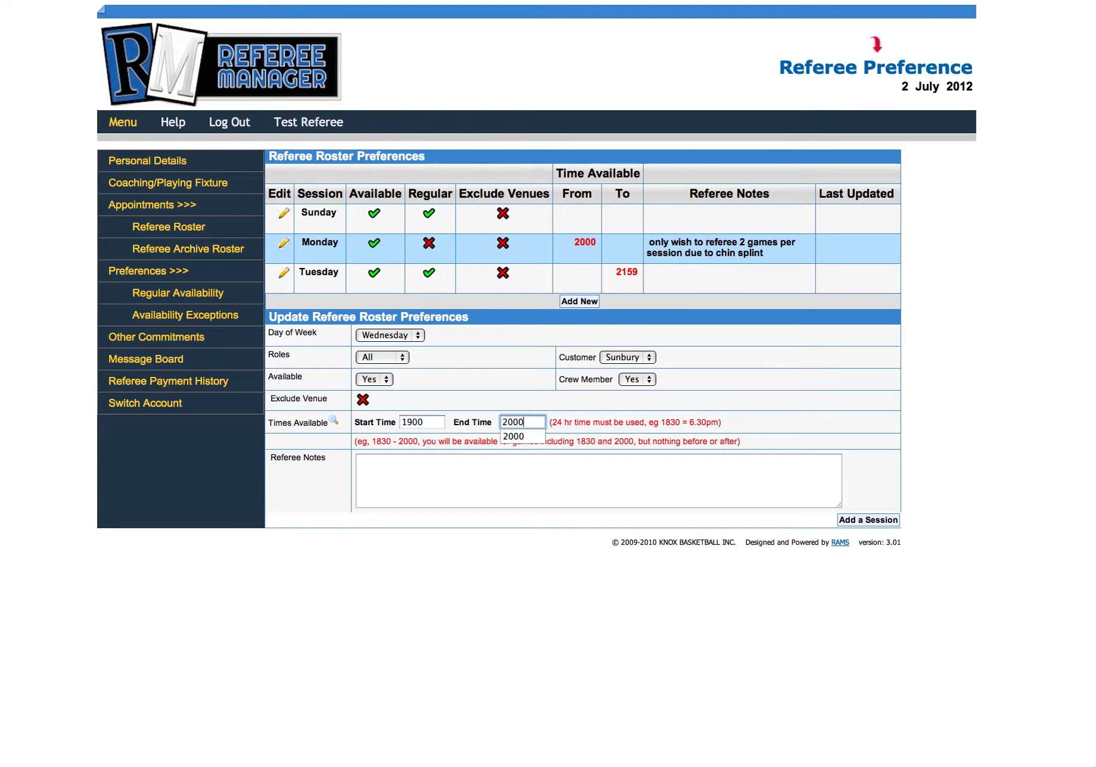
pyautogui.press('BackSpace')
pyautogui.press('BackSpace')
pyautogui.press('BackSpace')
pyautogui.write('22')
pyautogui.doubleClick(429, 426)
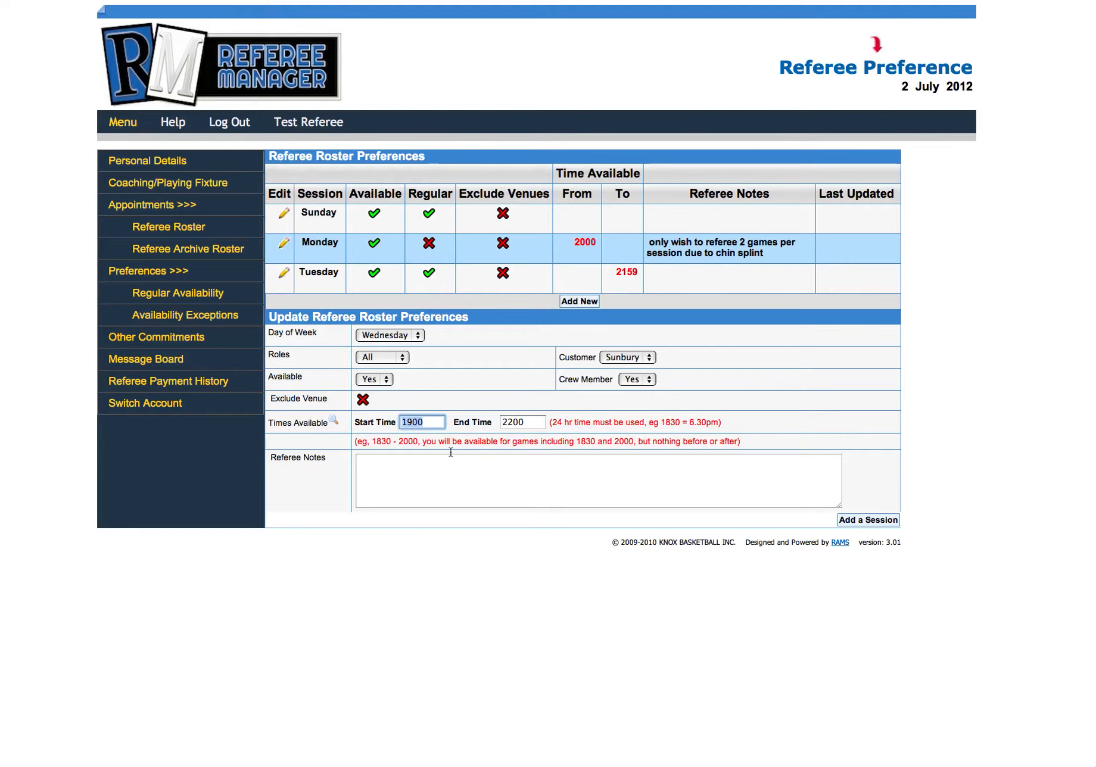
pyautogui.doubleClick(515, 423)
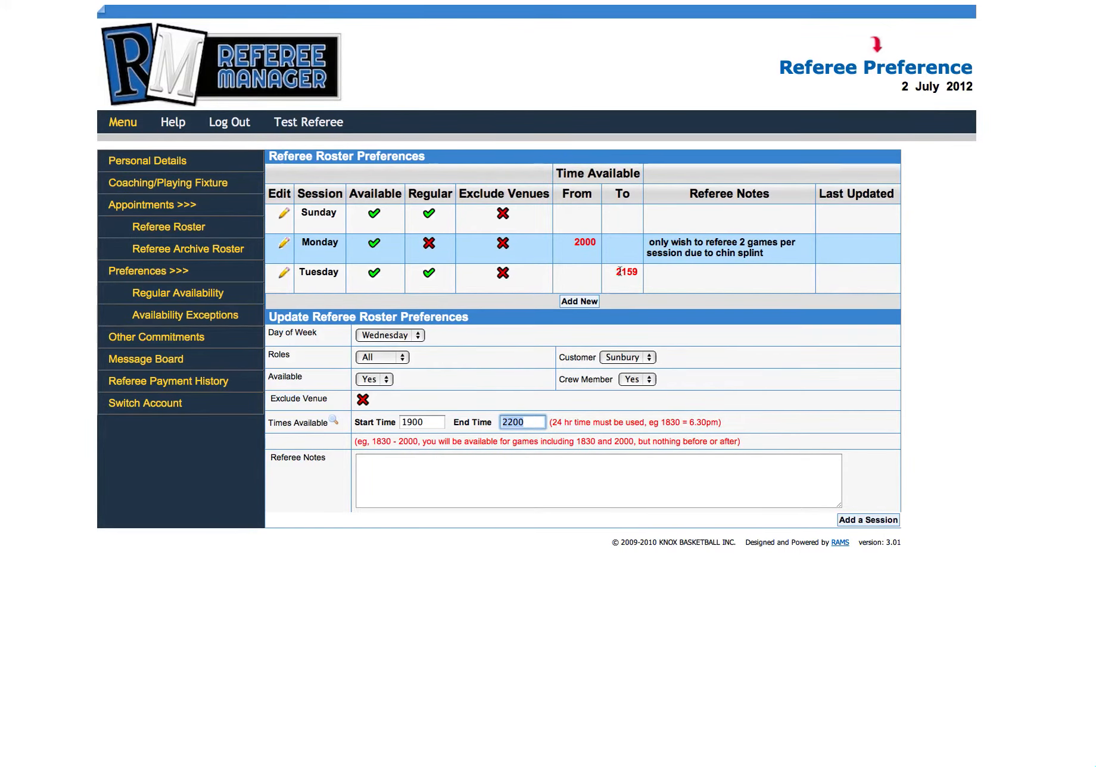
pyautogui.click(865, 521)
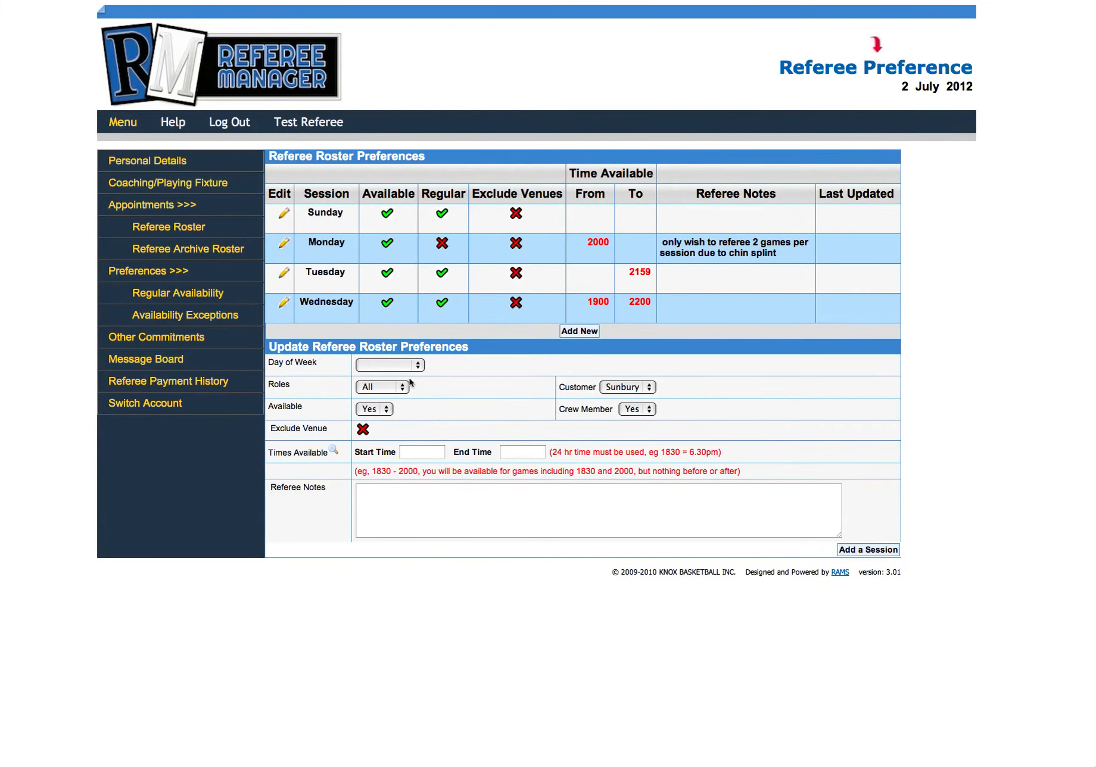
# Step: Add a Thursday session and a Friday session, both without time limits or notes
pyautogui.click(414, 365)
pyautogui.click(403, 418)
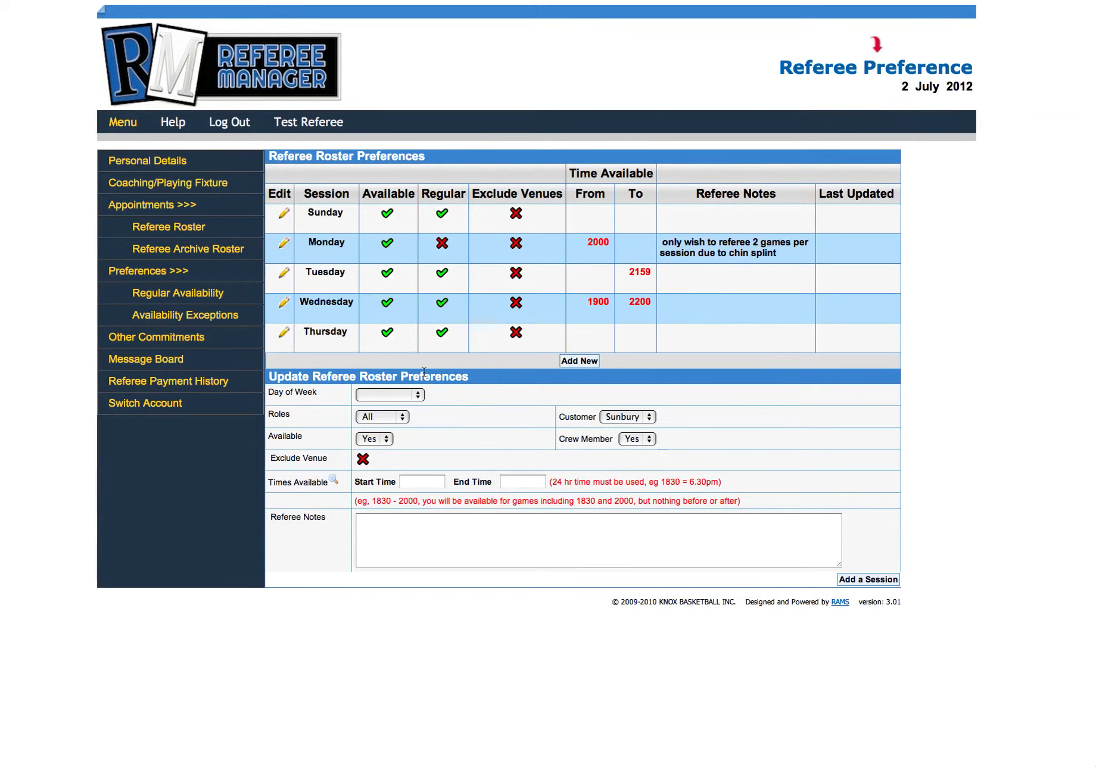
pyautogui.click(411, 394)
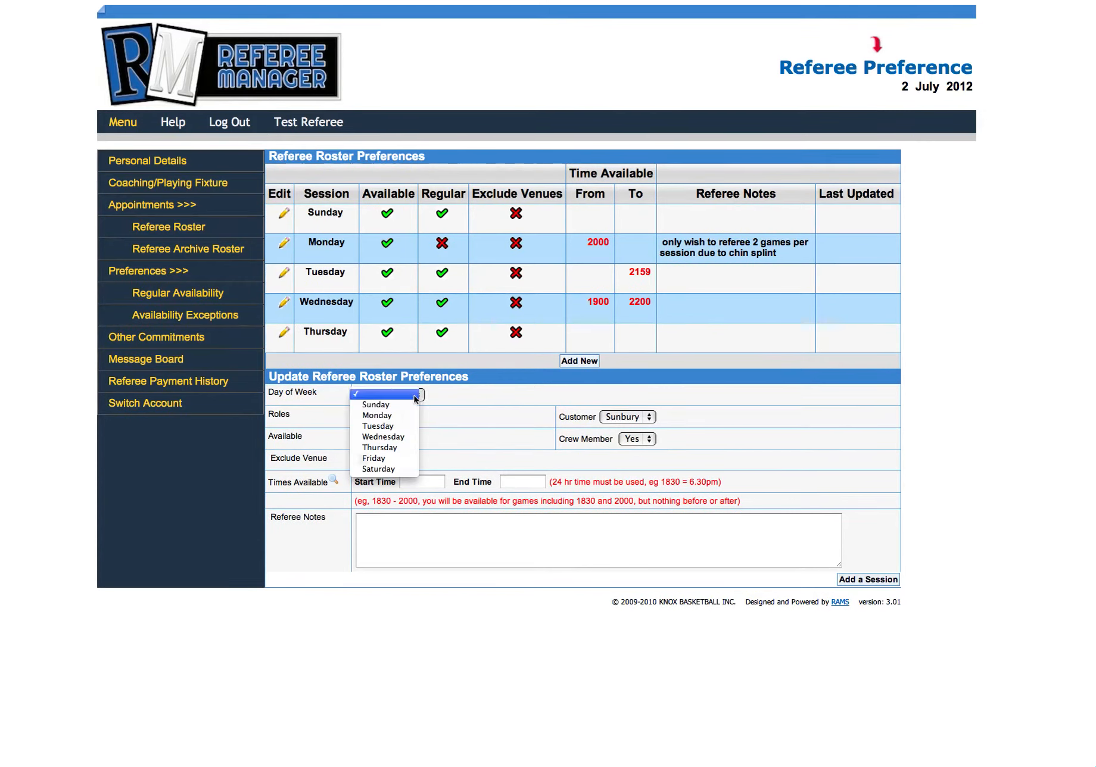
pyautogui.click(409, 462)
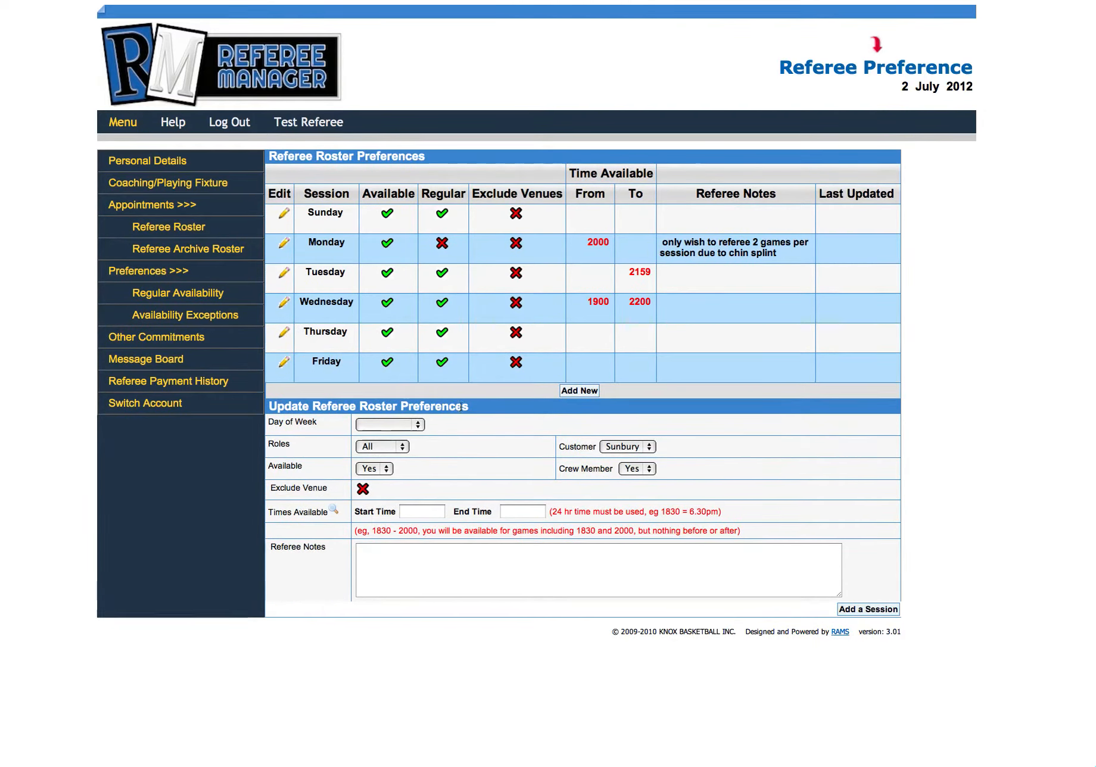
# Step: Add a Saturday session with the default availability and no time limits
pyautogui.click(419, 424)
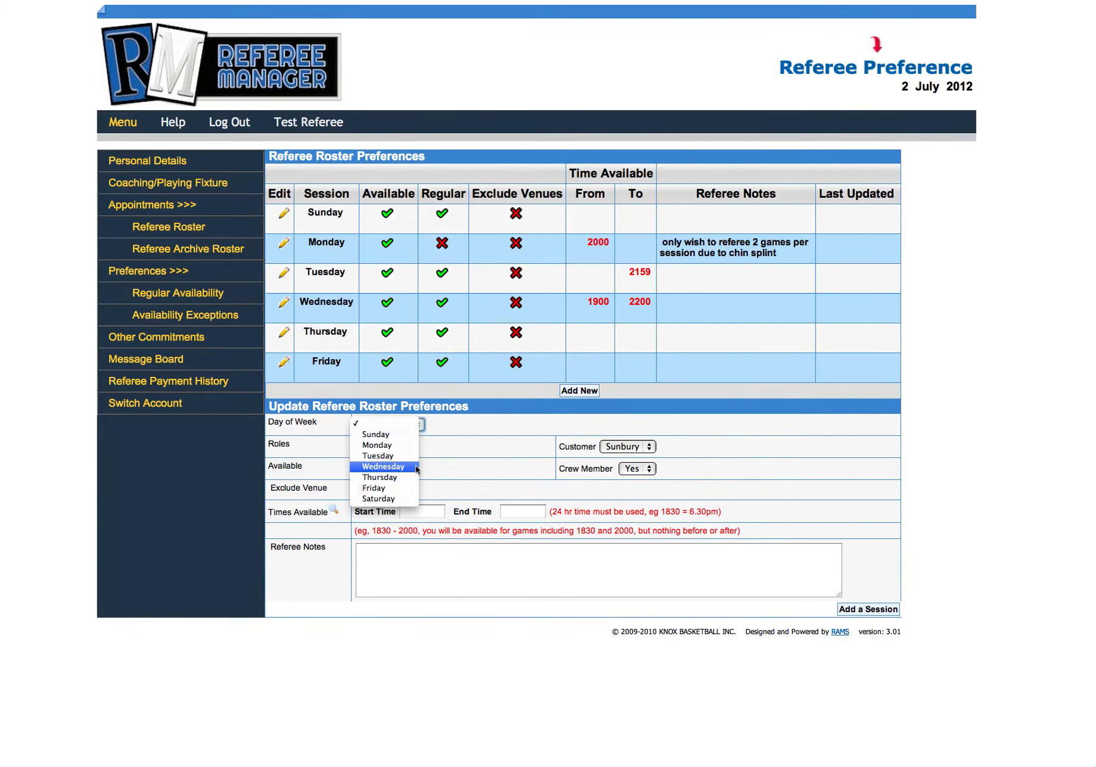
pyautogui.click(393, 498)
pyautogui.click(868, 610)
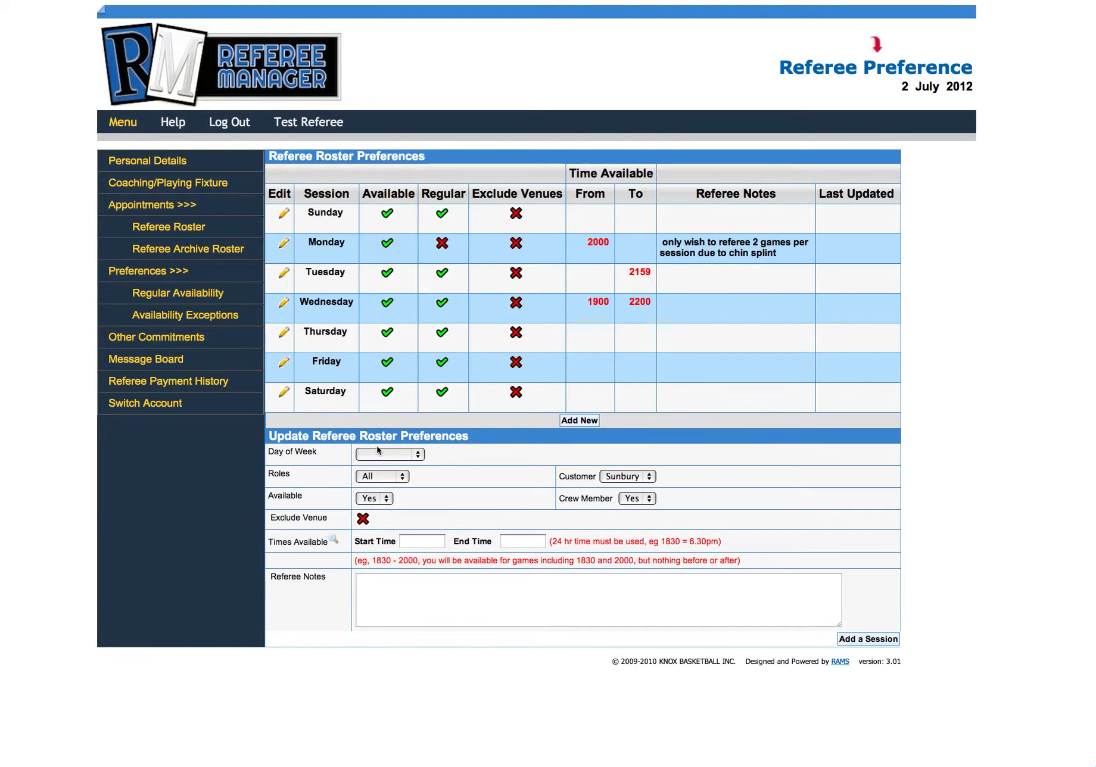
# Step: Open the availability exceptions and keep both the day of week and the roles set to All
pyautogui.click(171, 316)
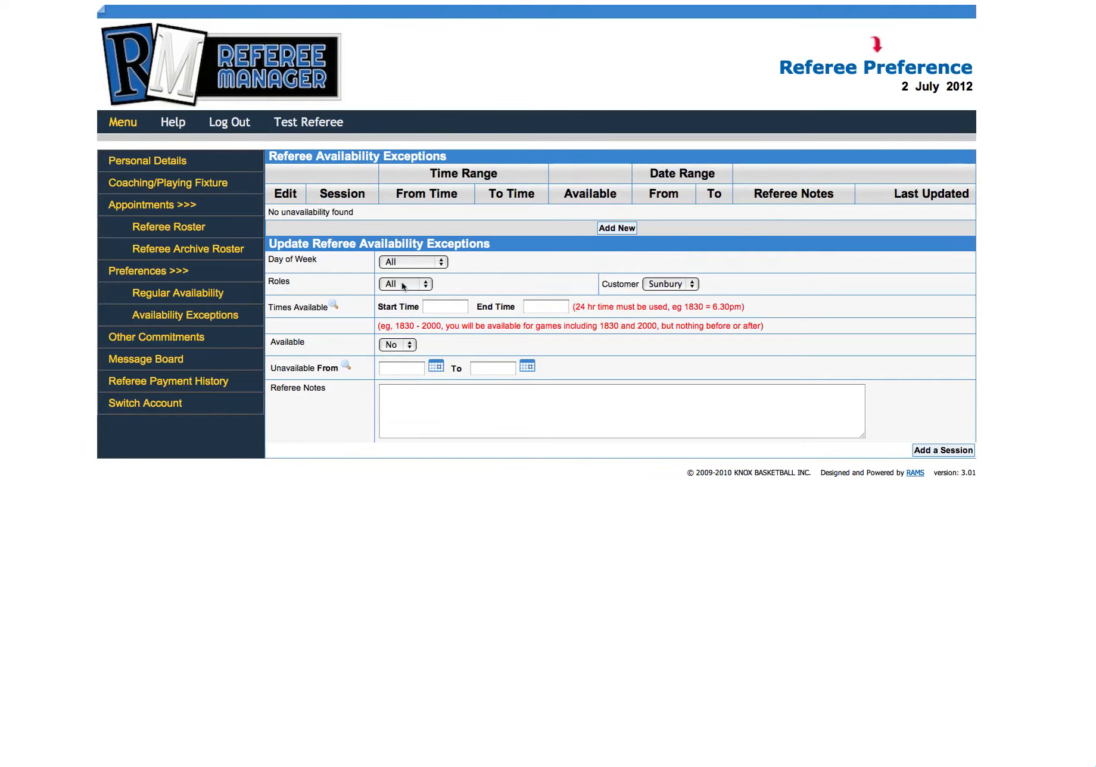
pyautogui.click(437, 266)
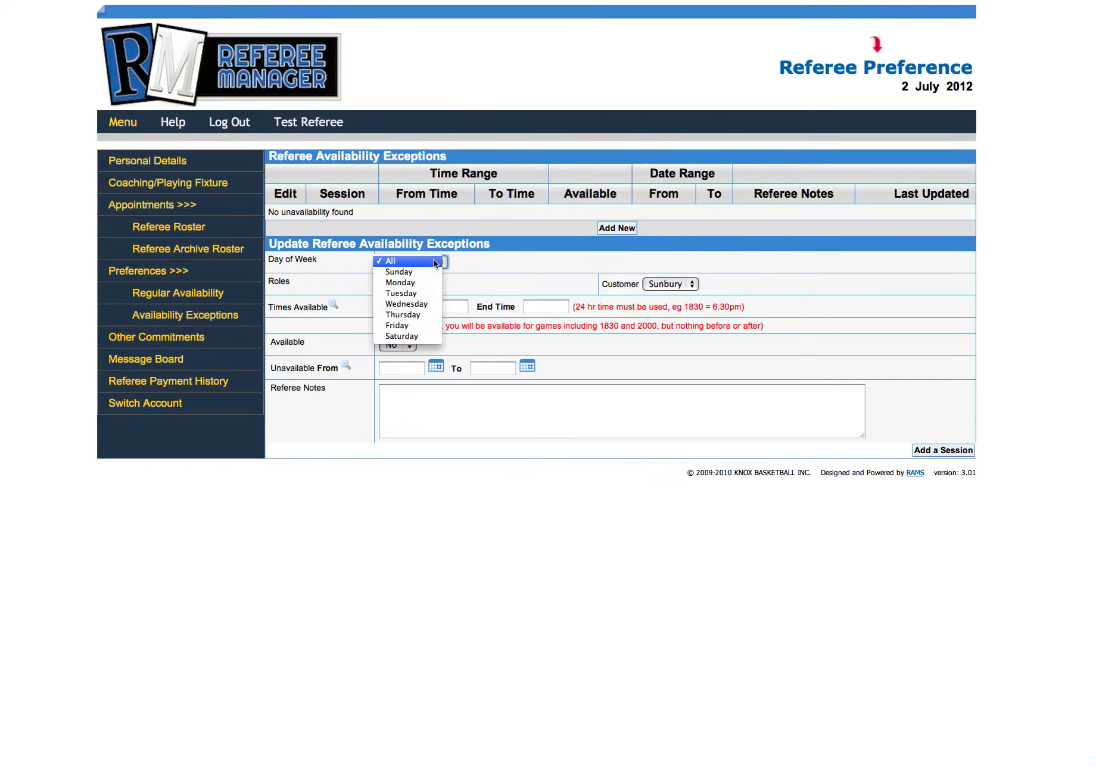
pyautogui.click(433, 264)
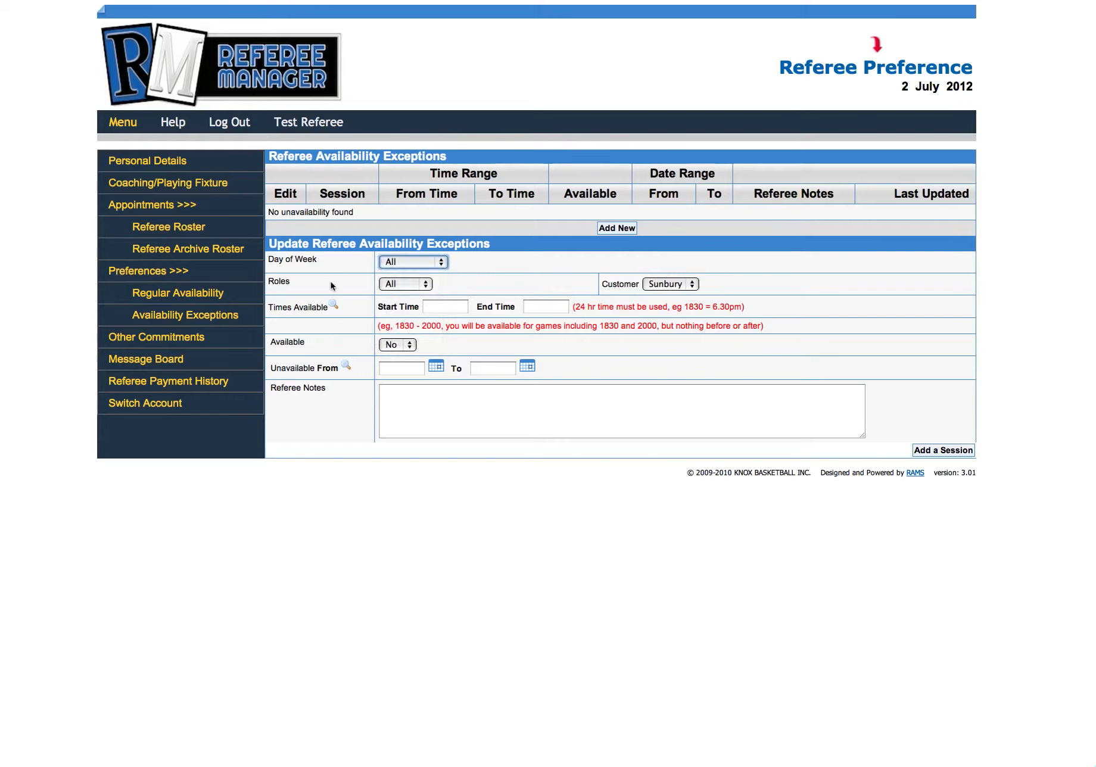
pyautogui.click(427, 285)
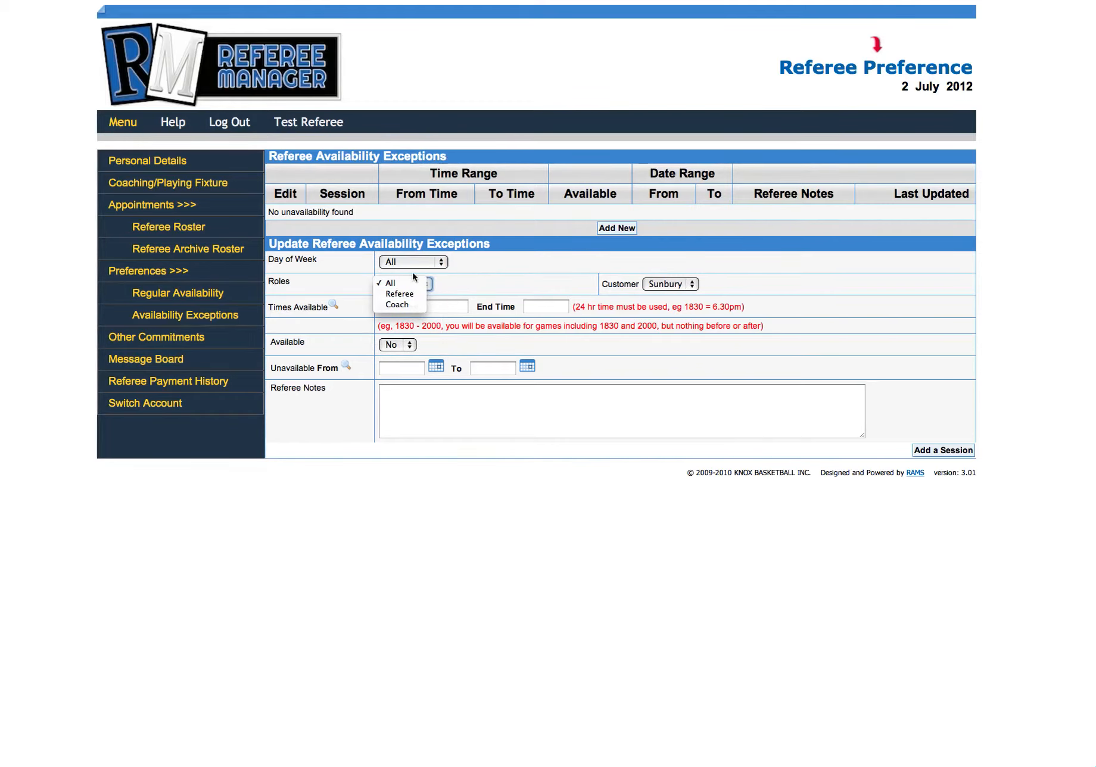
pyautogui.click(476, 282)
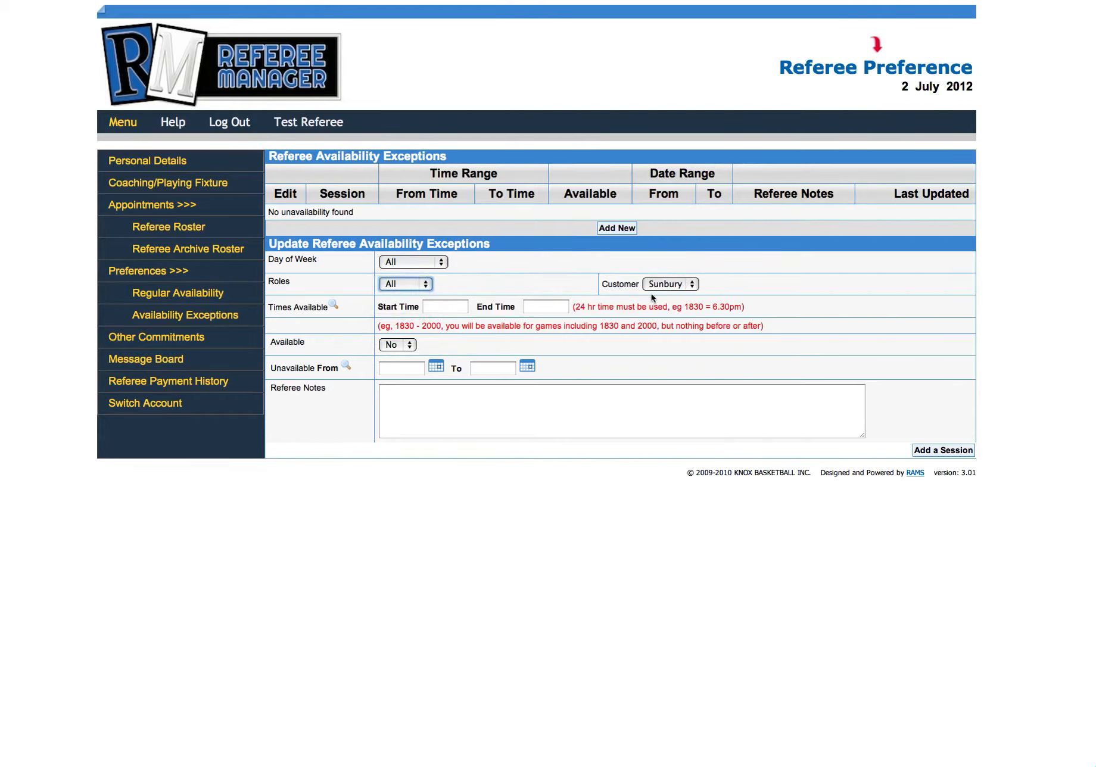
# Step: Leave the exception's start and end times blank and keep its availability set to No
pyautogui.click(435, 309)
pyautogui.click(547, 310)
pyautogui.click(472, 311)
pyautogui.click(454, 312)
pyautogui.click(545, 305)
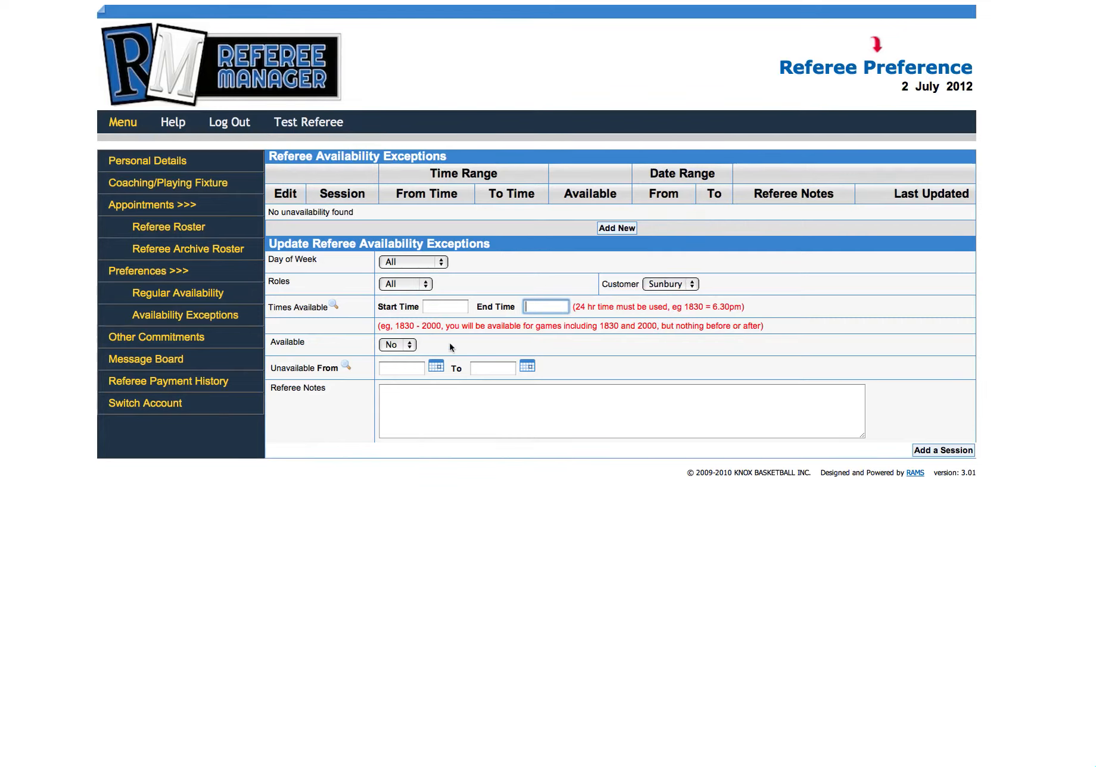
pyautogui.click(450, 344)
pyautogui.click(413, 344)
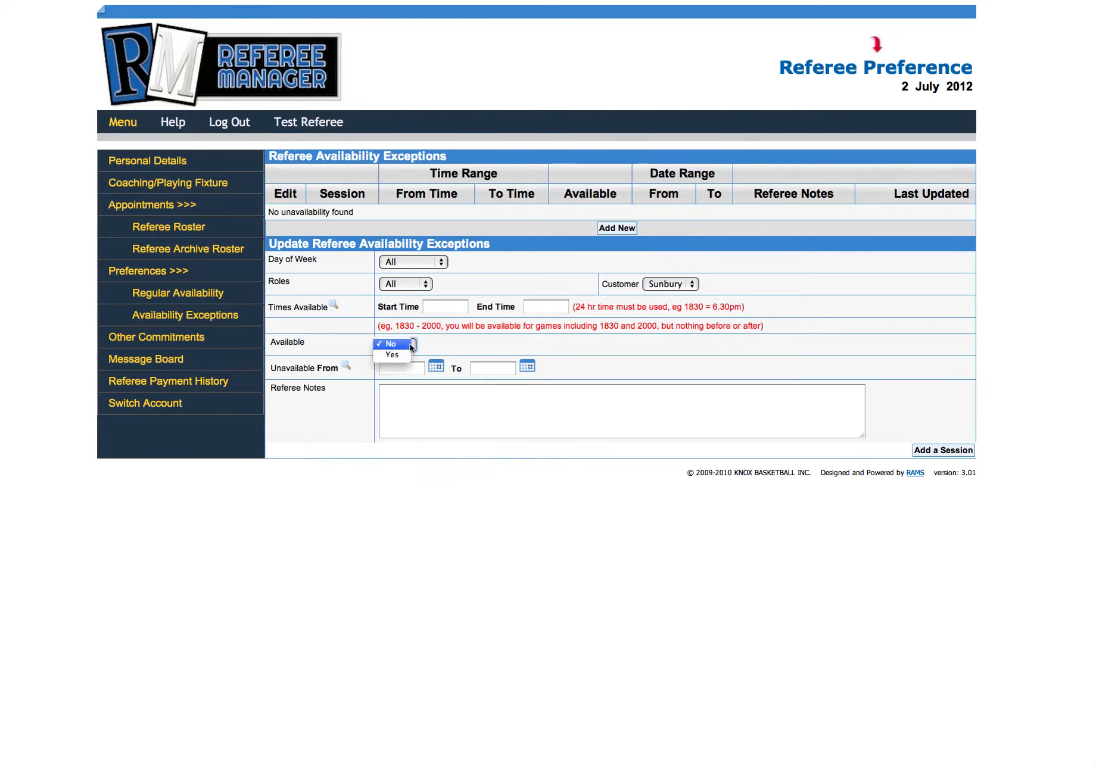
pyautogui.click(407, 345)
# Step: Set the exception's unavailable-from date to 2 July 2012
pyautogui.click(395, 364)
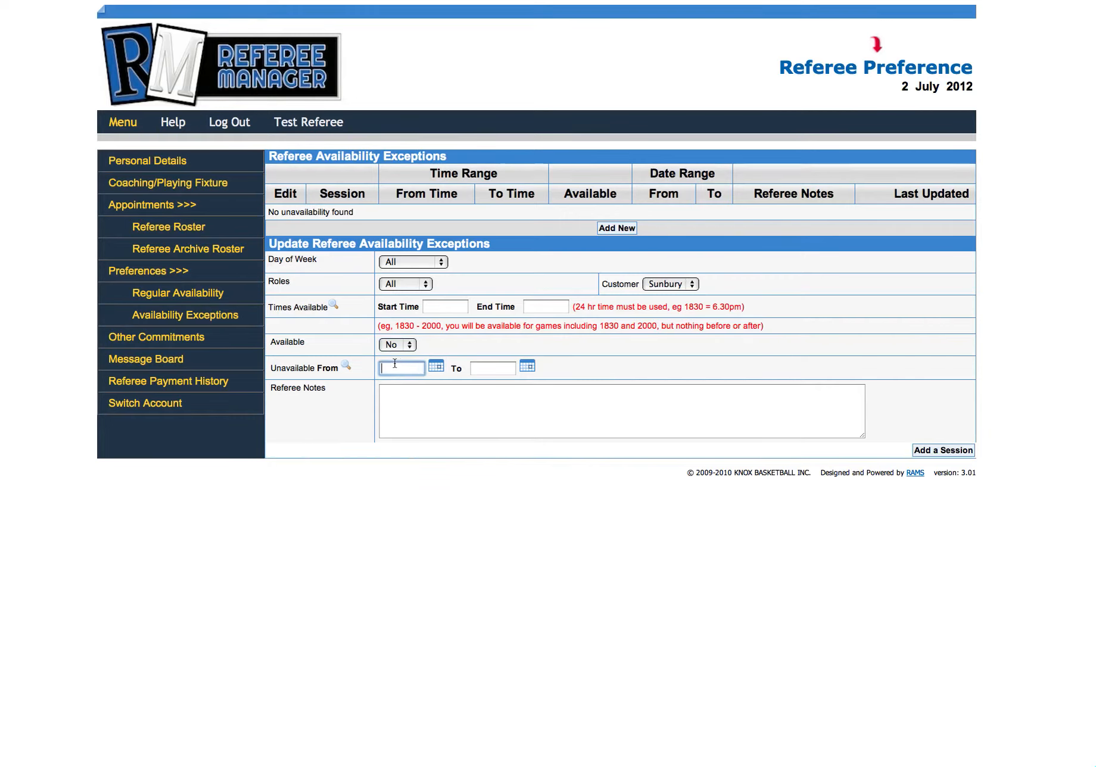
pyautogui.click(437, 367)
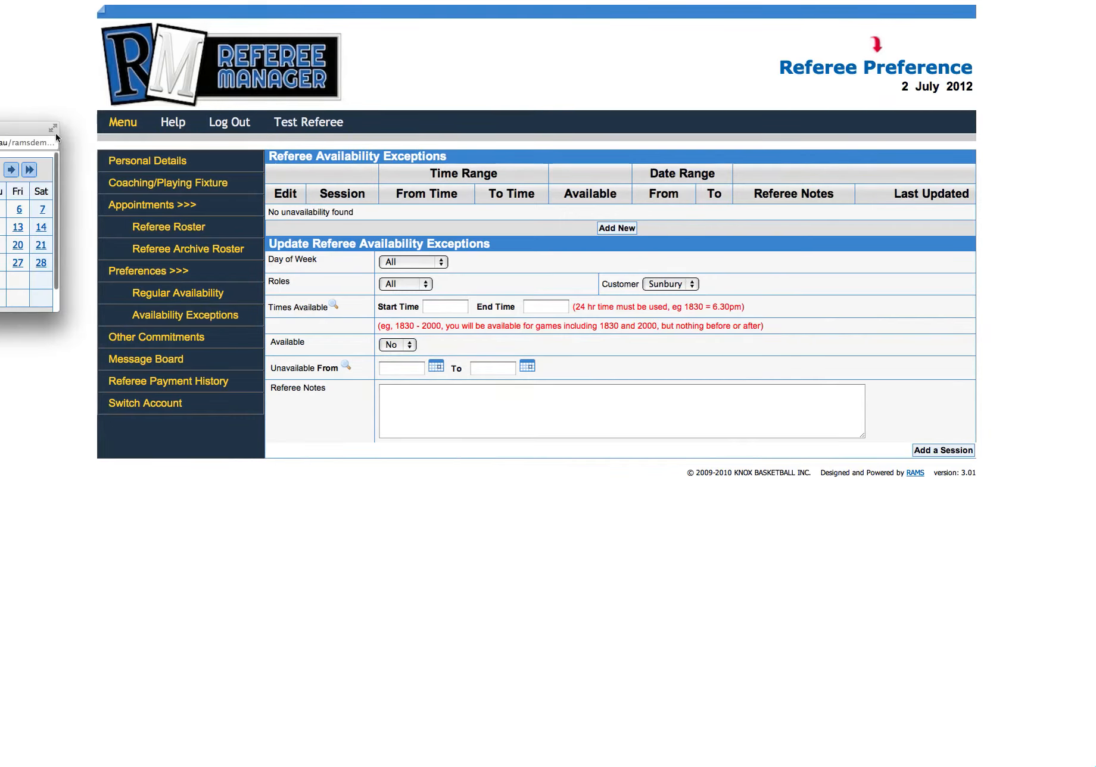
pyautogui.moveTo(49, 135); pyautogui.dragTo(293, 196)
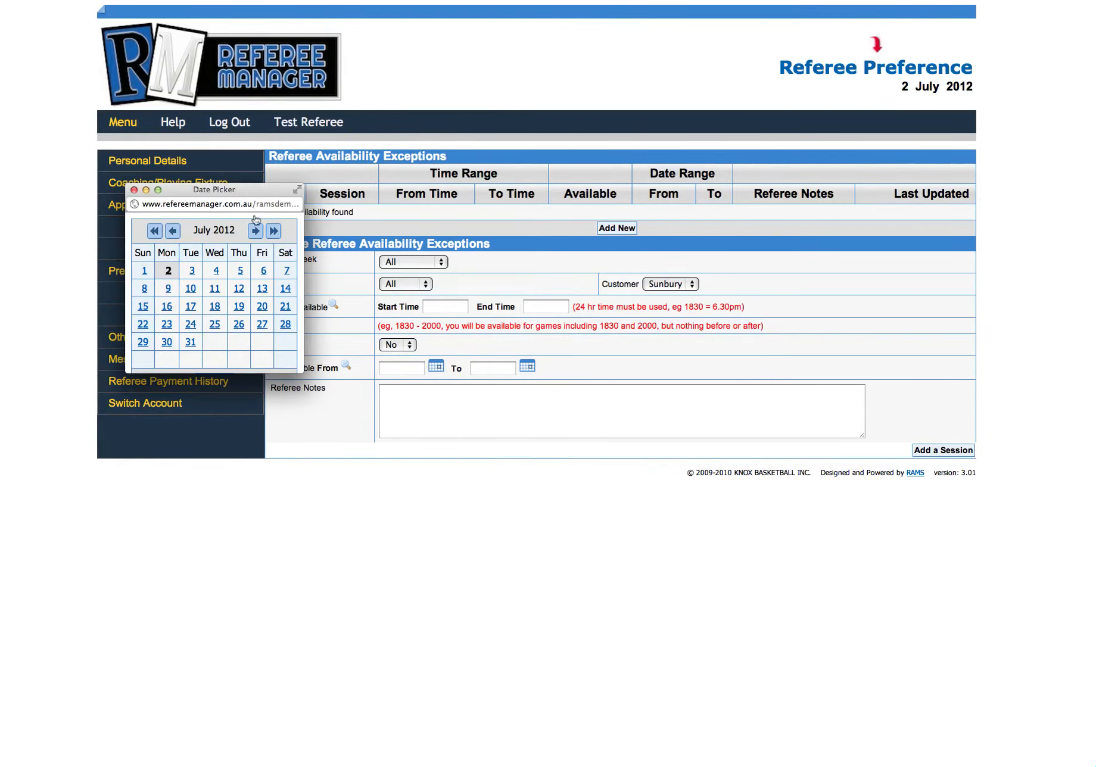
pyautogui.click(169, 270)
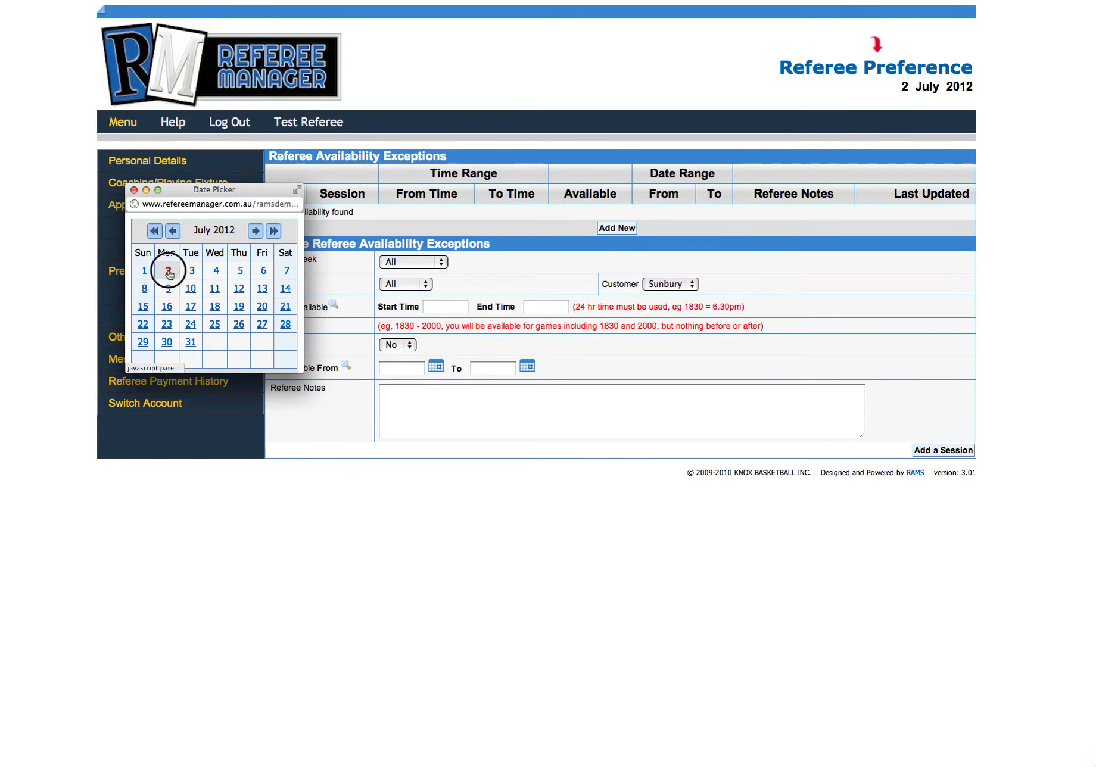
# Step: Set the exception's unavailable-to date to 21 July 2012 and add the session
pyautogui.click(528, 369)
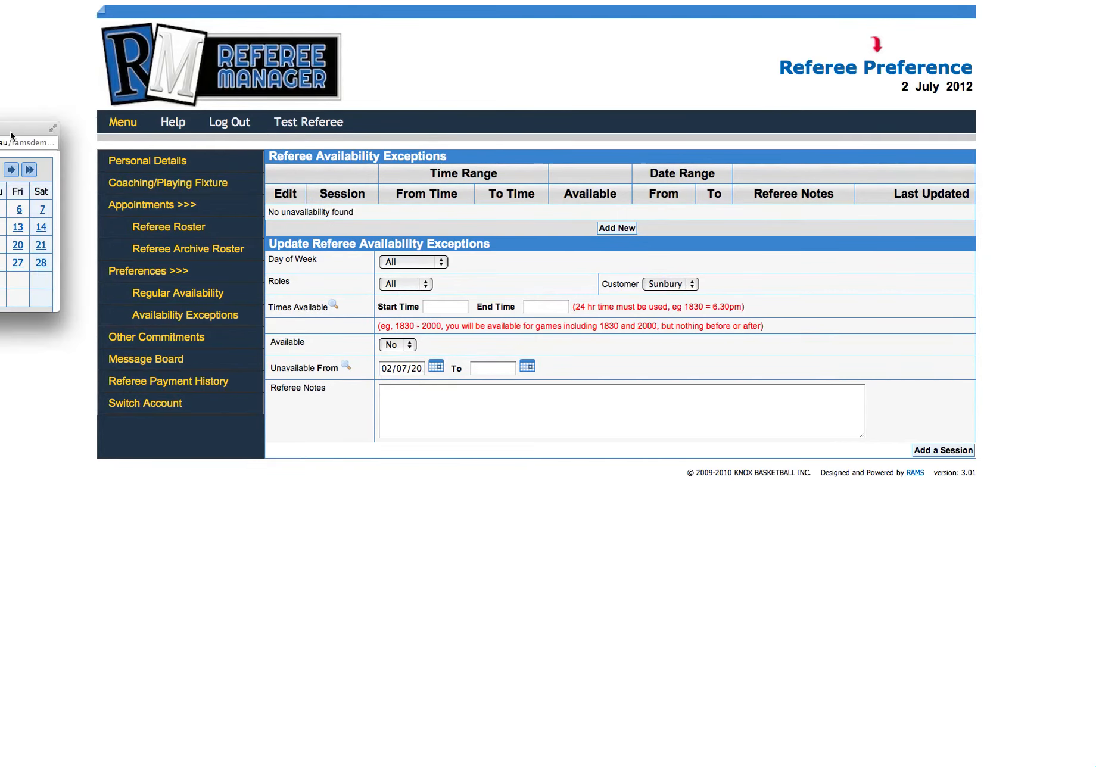
pyautogui.moveTo(11, 136); pyautogui.dragTo(241, 165)
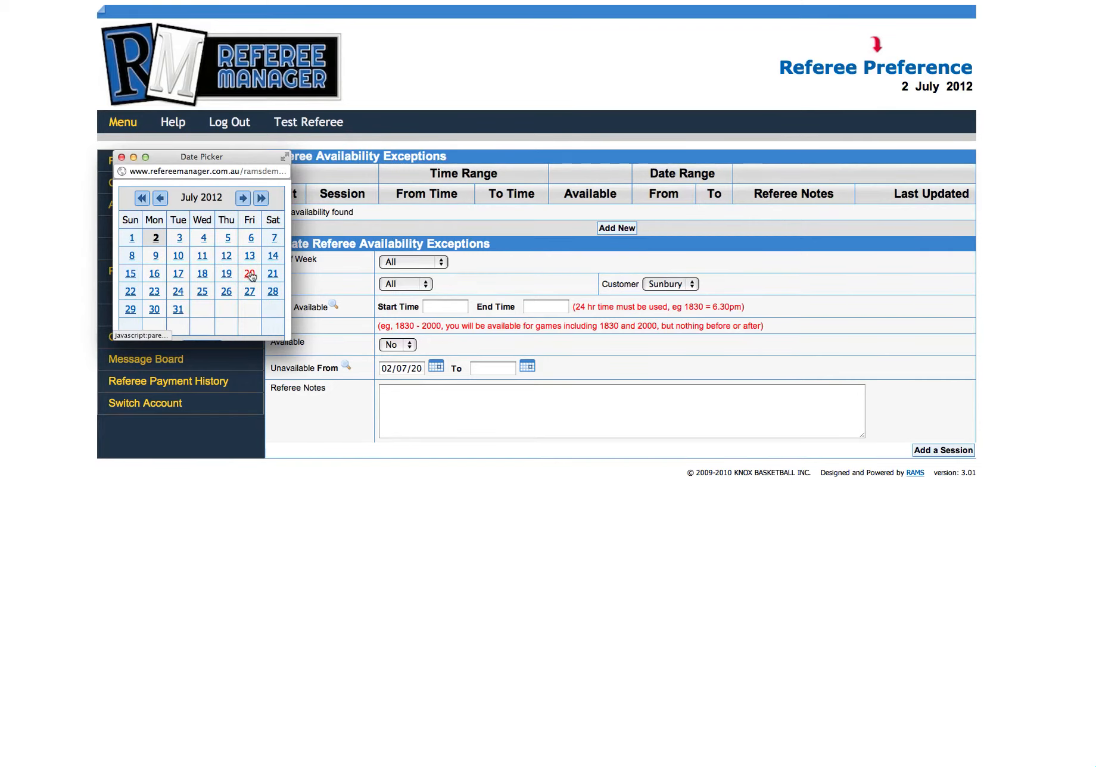
pyautogui.click(273, 274)
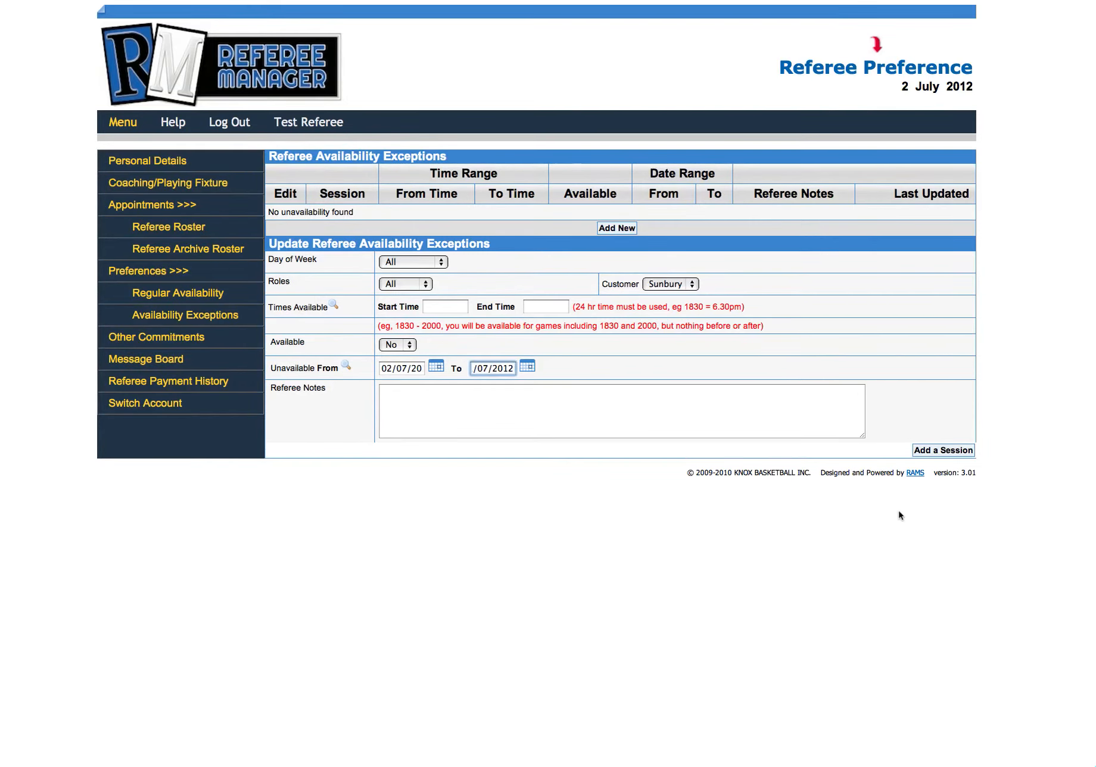
pyautogui.click(941, 451)
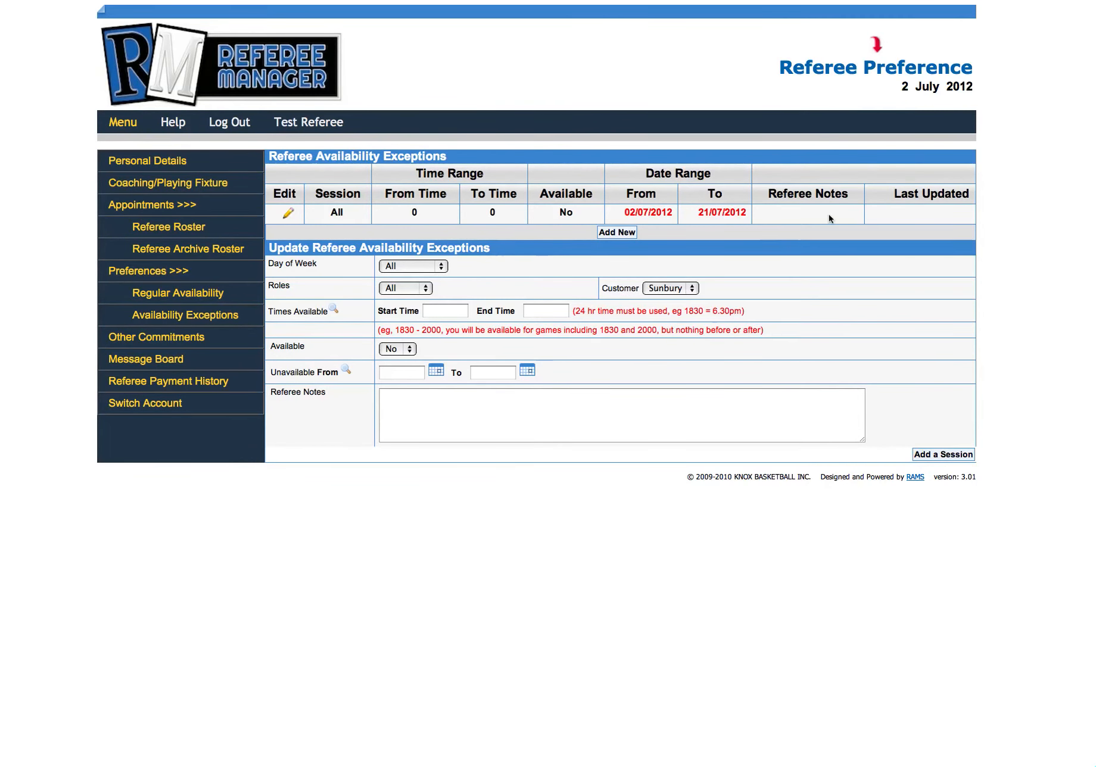
# Step: Check the regular weekly availability, and choose Sunday as the day for a new availability exception
pyautogui.click(186, 299)
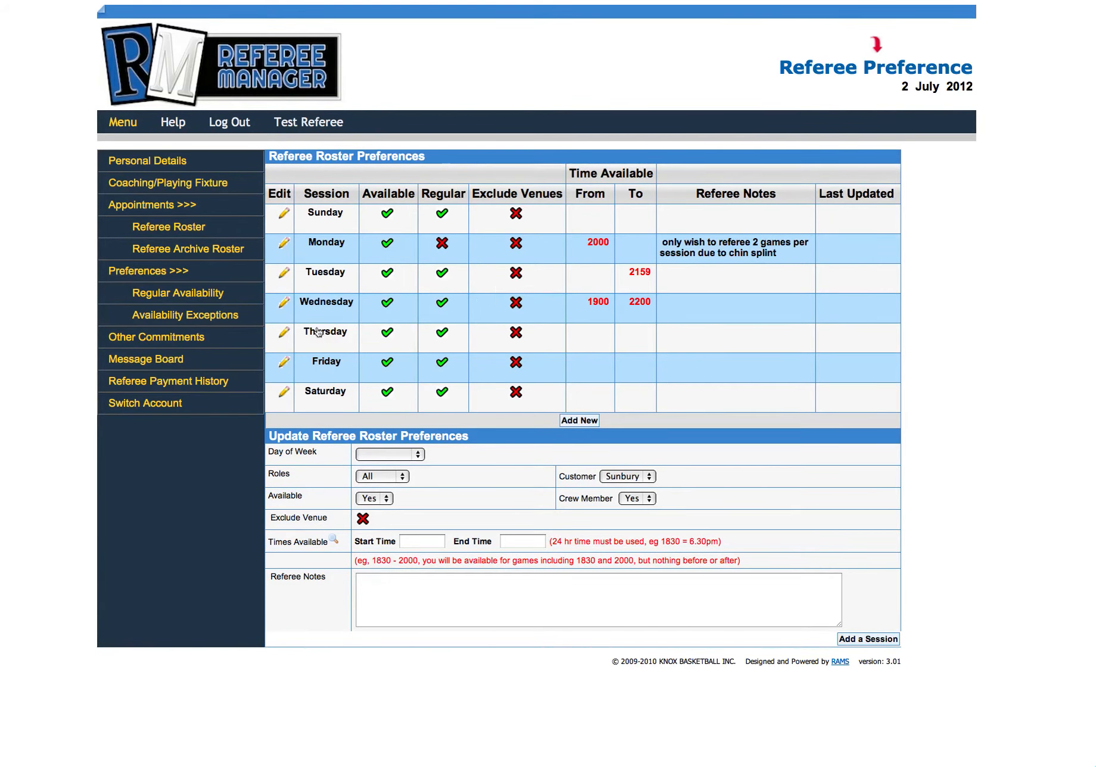
pyautogui.click(210, 319)
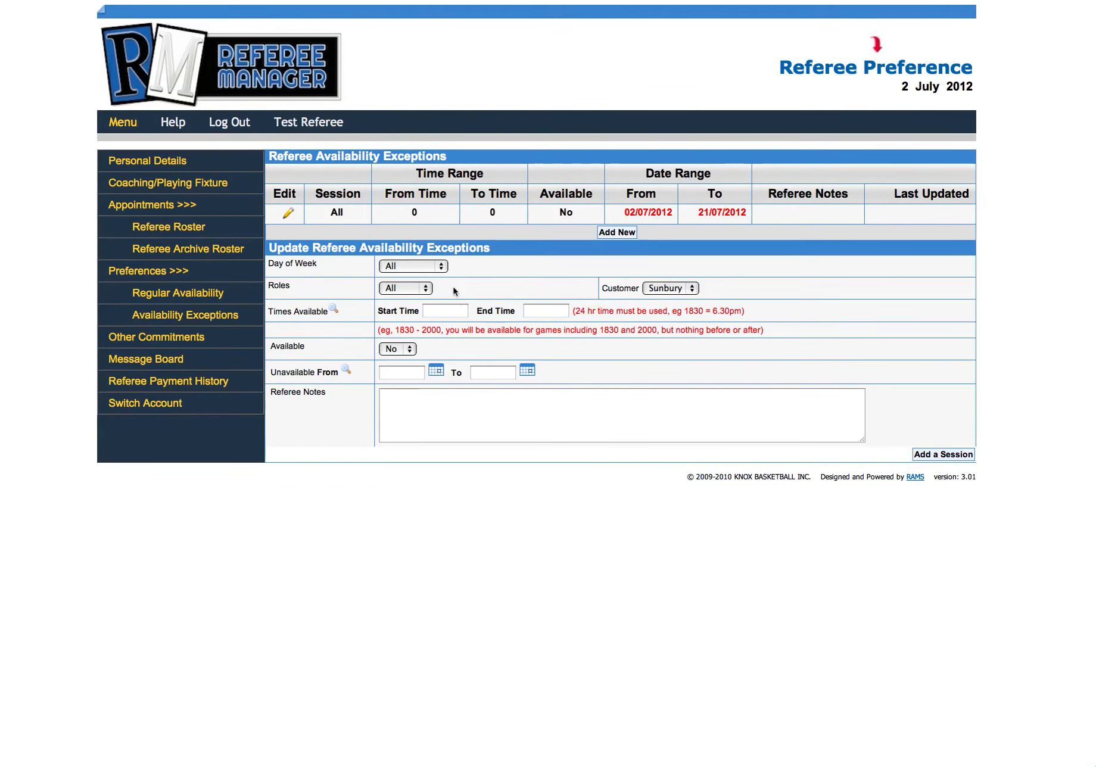
pyautogui.click(436, 267)
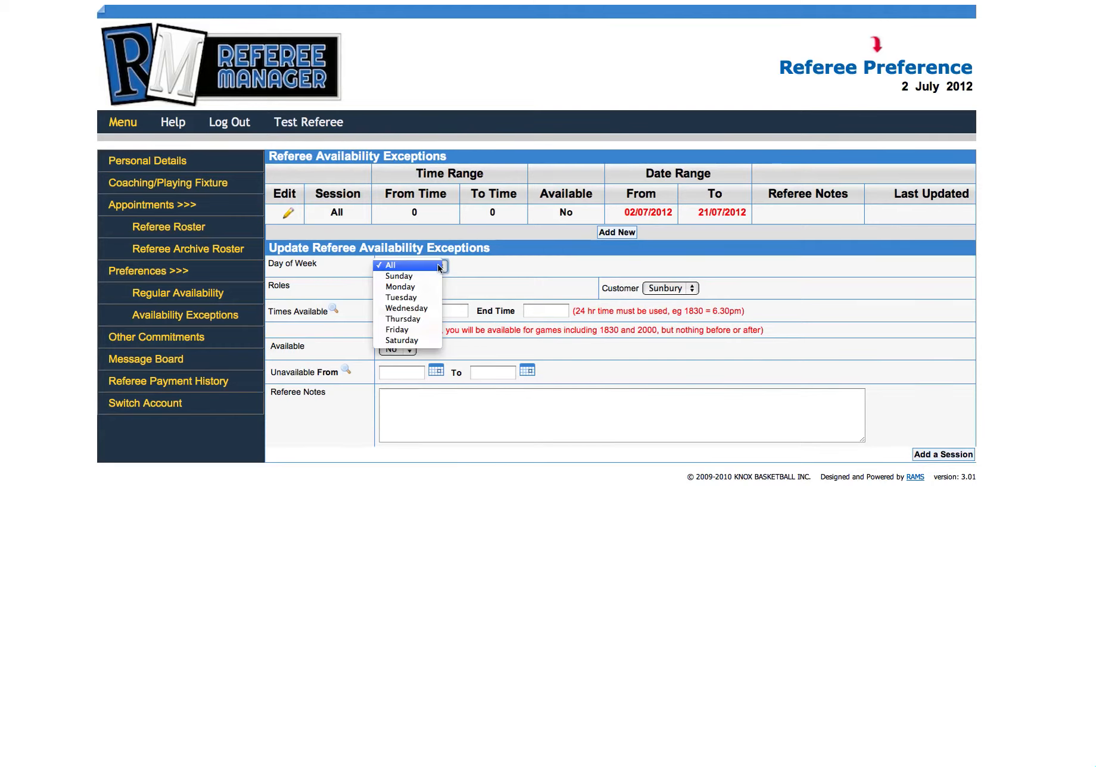
pyautogui.click(436, 279)
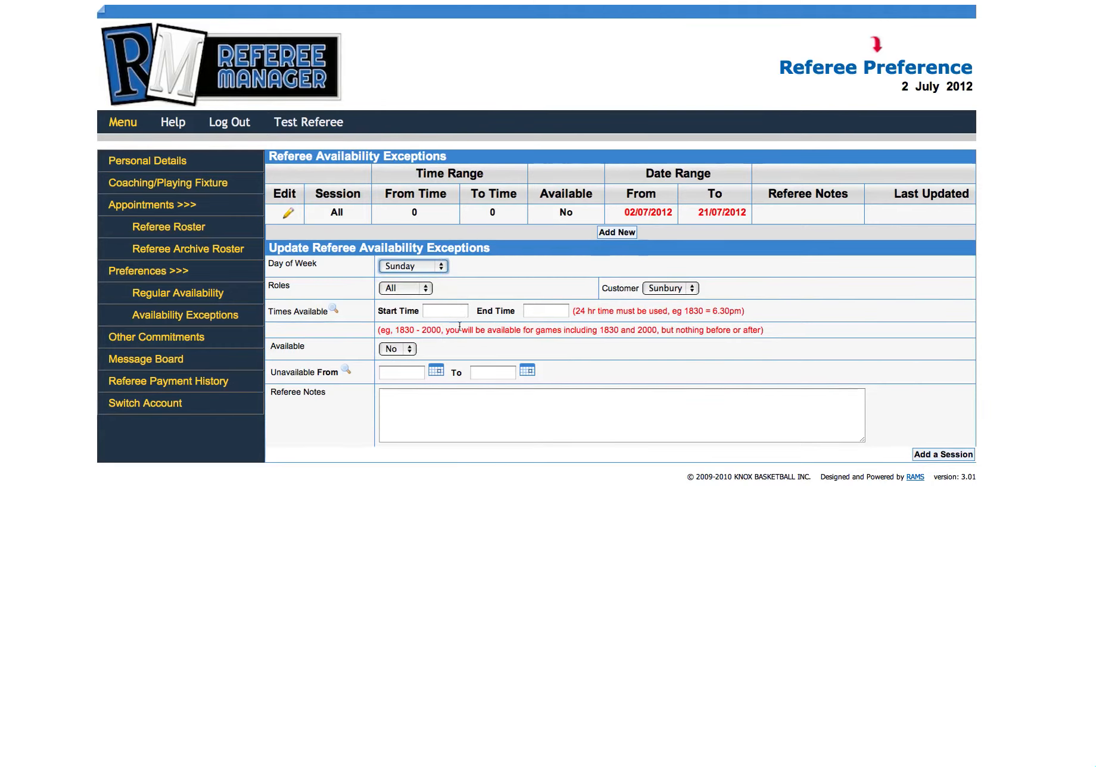
# Step: Set the Sunday exception's unavailable dates from 1 July to 31 July 2012 and add the session
pyautogui.click(436, 370)
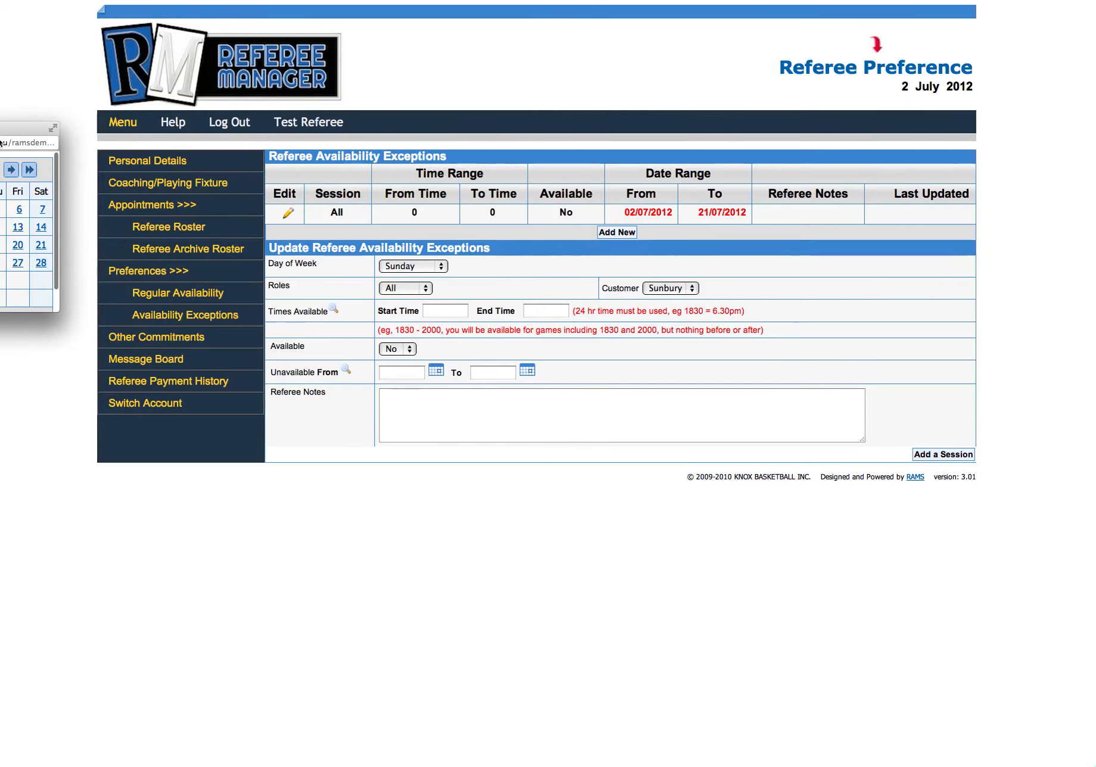
pyautogui.moveTo(28, 130); pyautogui.dragTo(258, 200)
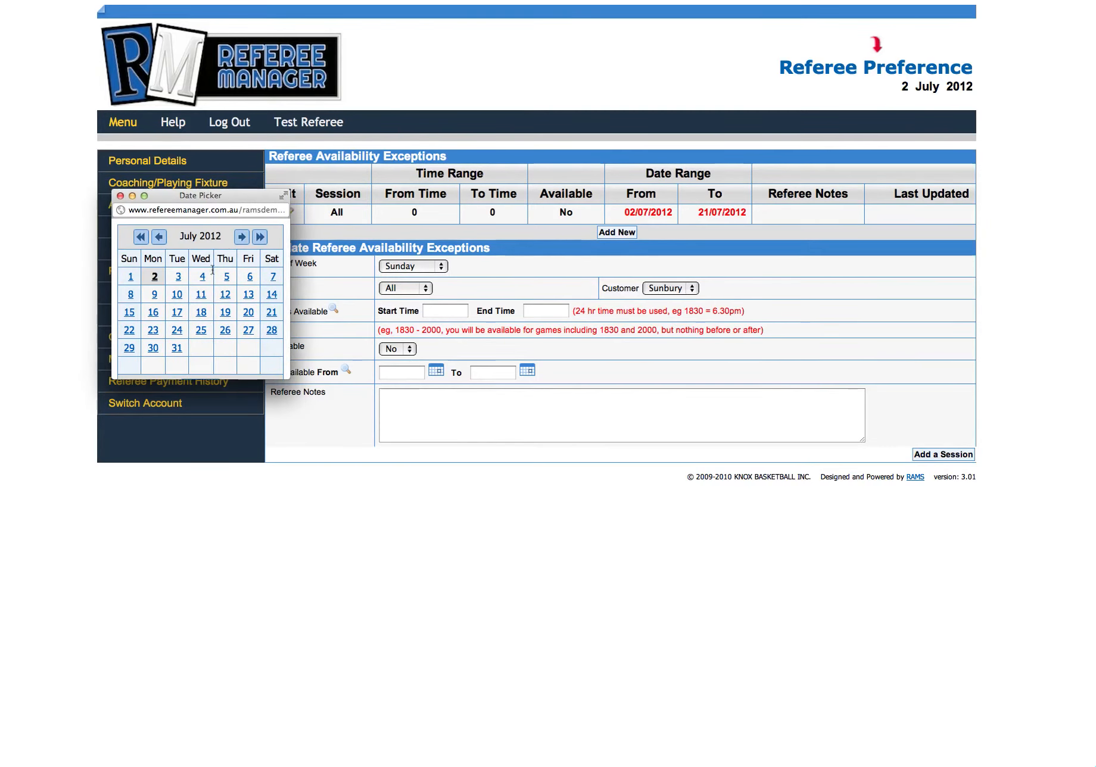
pyautogui.click(136, 279)
pyautogui.click(527, 371)
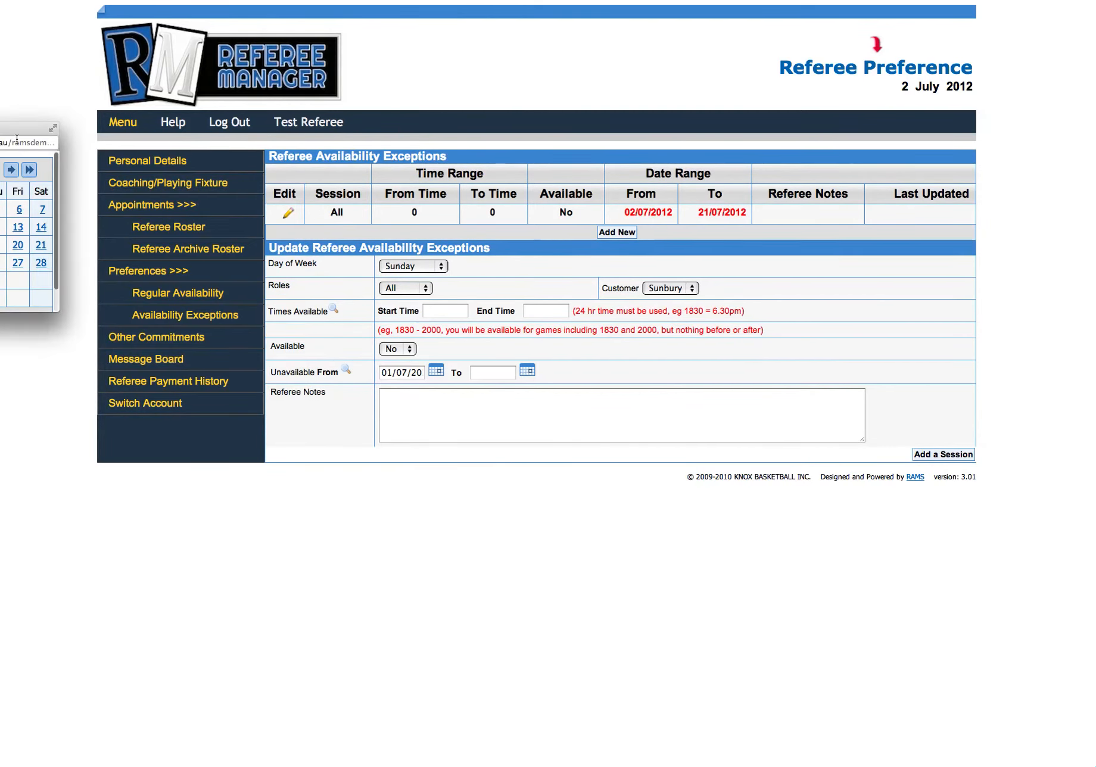
pyautogui.moveTo(24, 128); pyautogui.dragTo(319, 173)
pyautogui.click(242, 322)
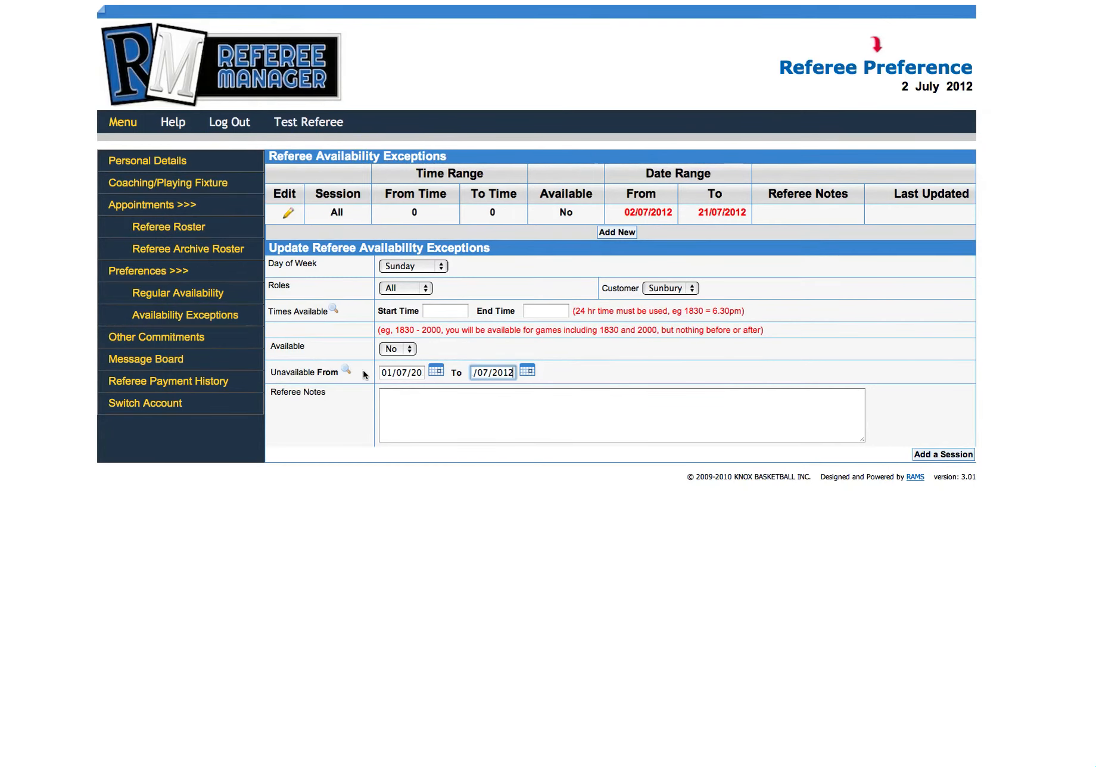
pyautogui.click(945, 454)
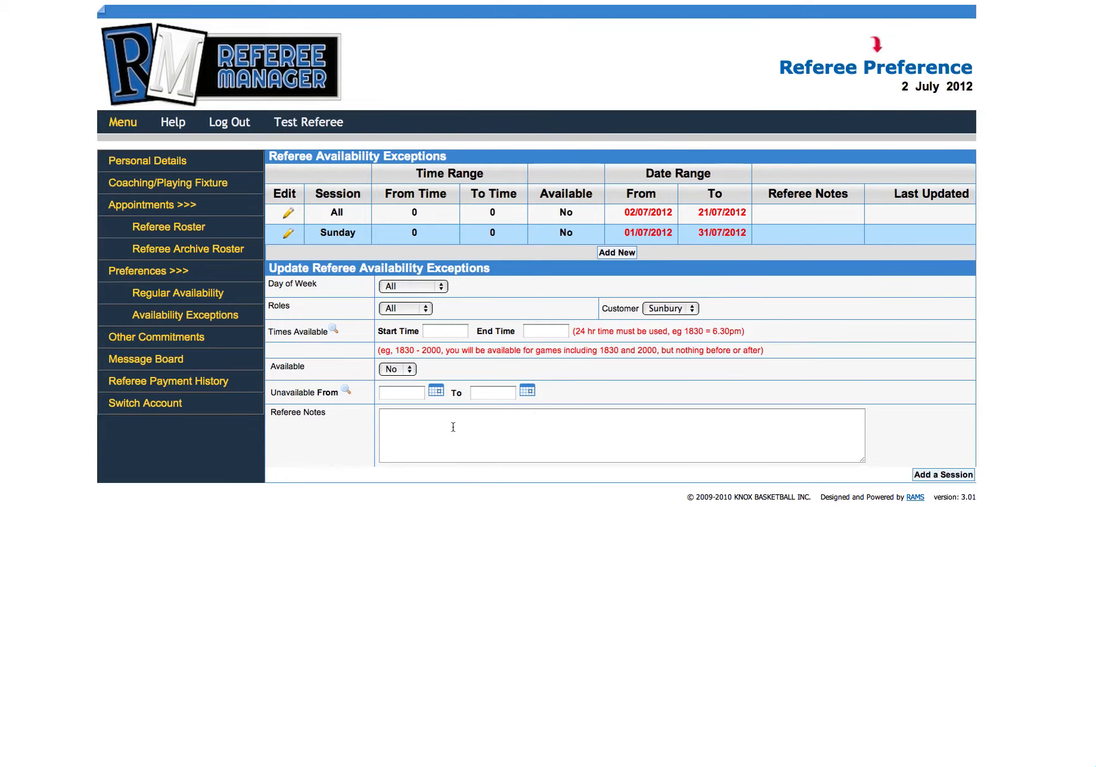
pyautogui.click(435, 330)
pyautogui.click(551, 330)
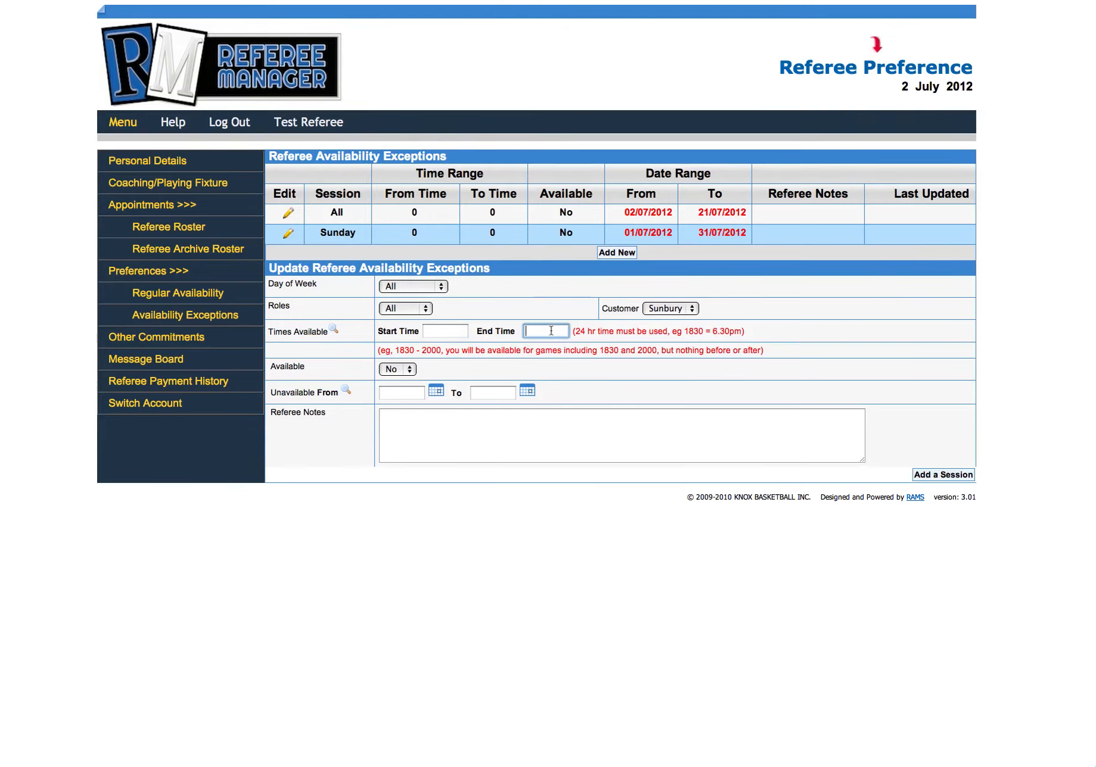
pyautogui.click(456, 330)
pyautogui.click(537, 329)
pyautogui.click(440, 287)
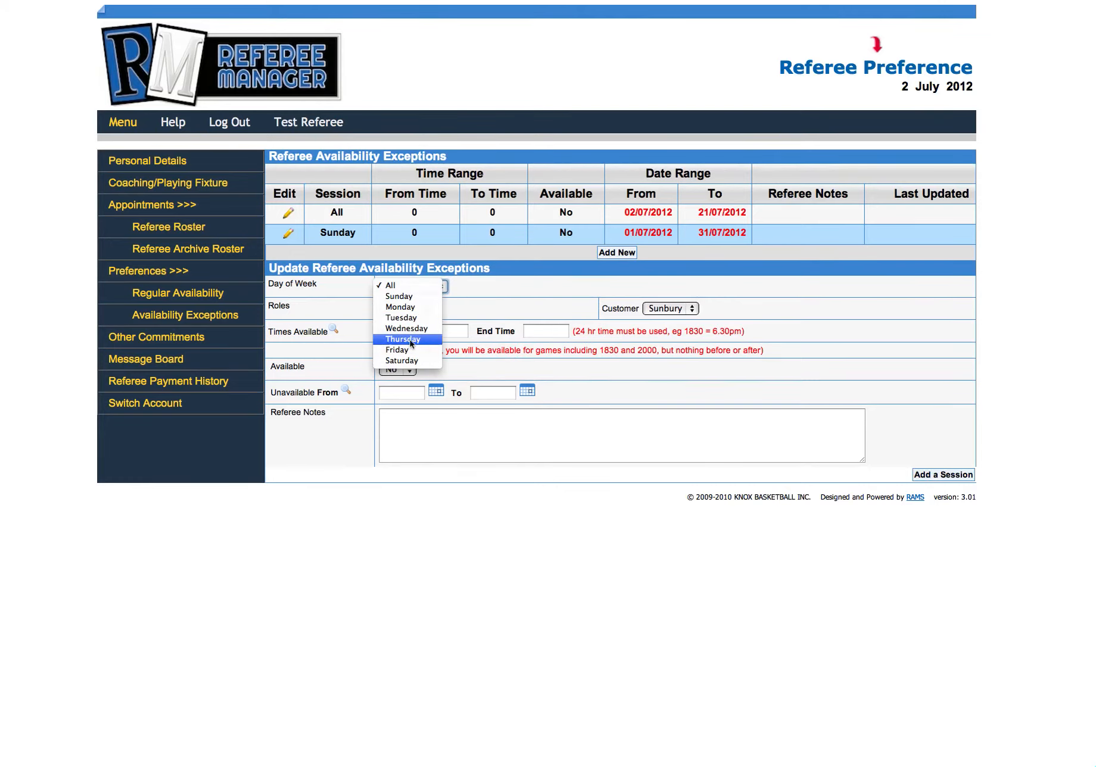
pyautogui.click(518, 298)
pyautogui.click(557, 331)
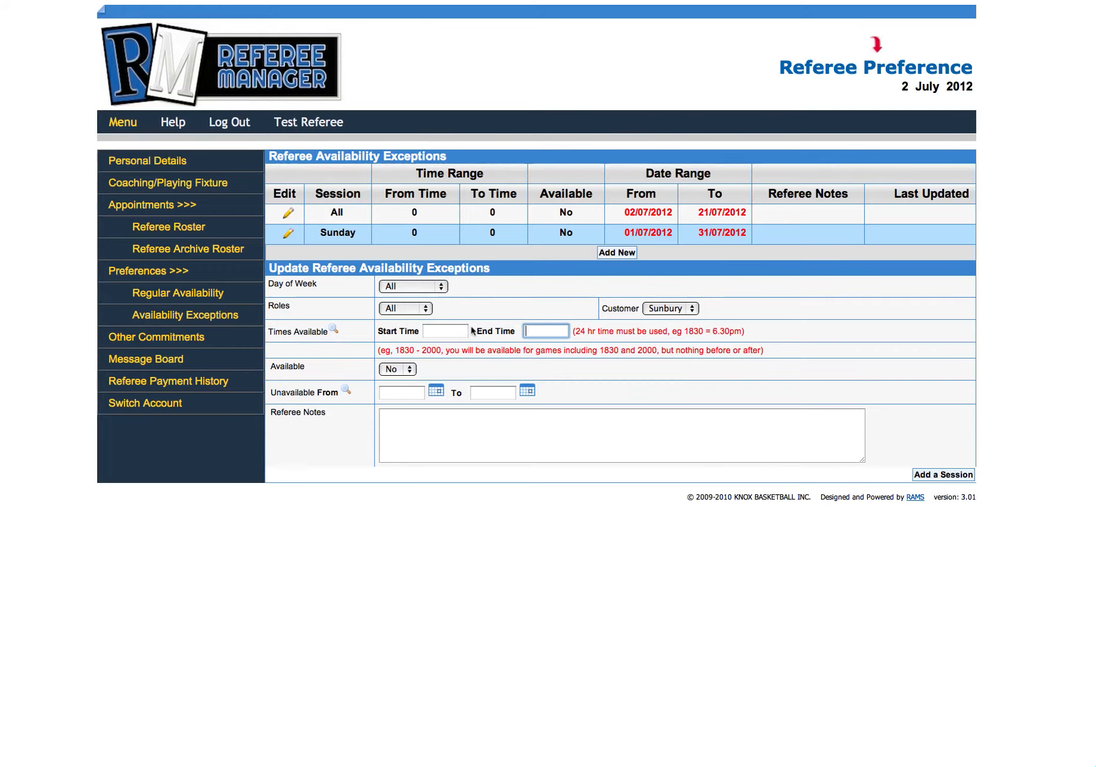
pyautogui.click(460, 330)
pyautogui.click(570, 333)
pyautogui.click(556, 333)
# Step: View the current referee roster appointments and the archived referee roster
pyautogui.click(162, 224)
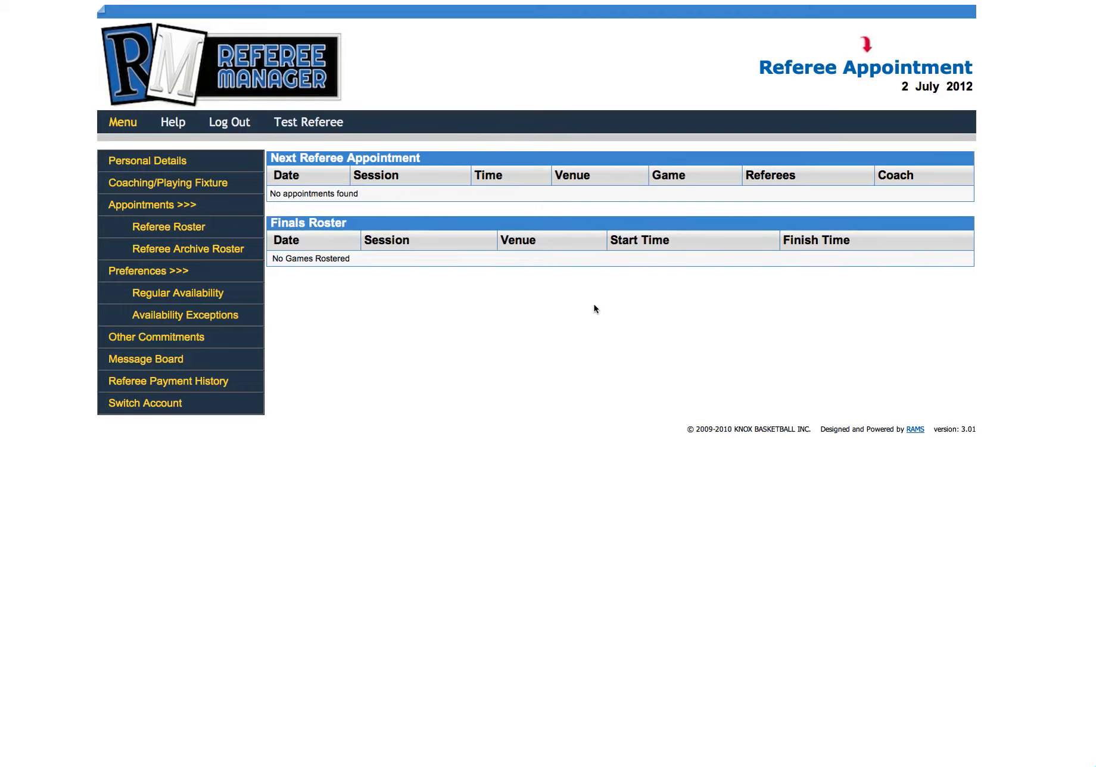
pyautogui.click(186, 252)
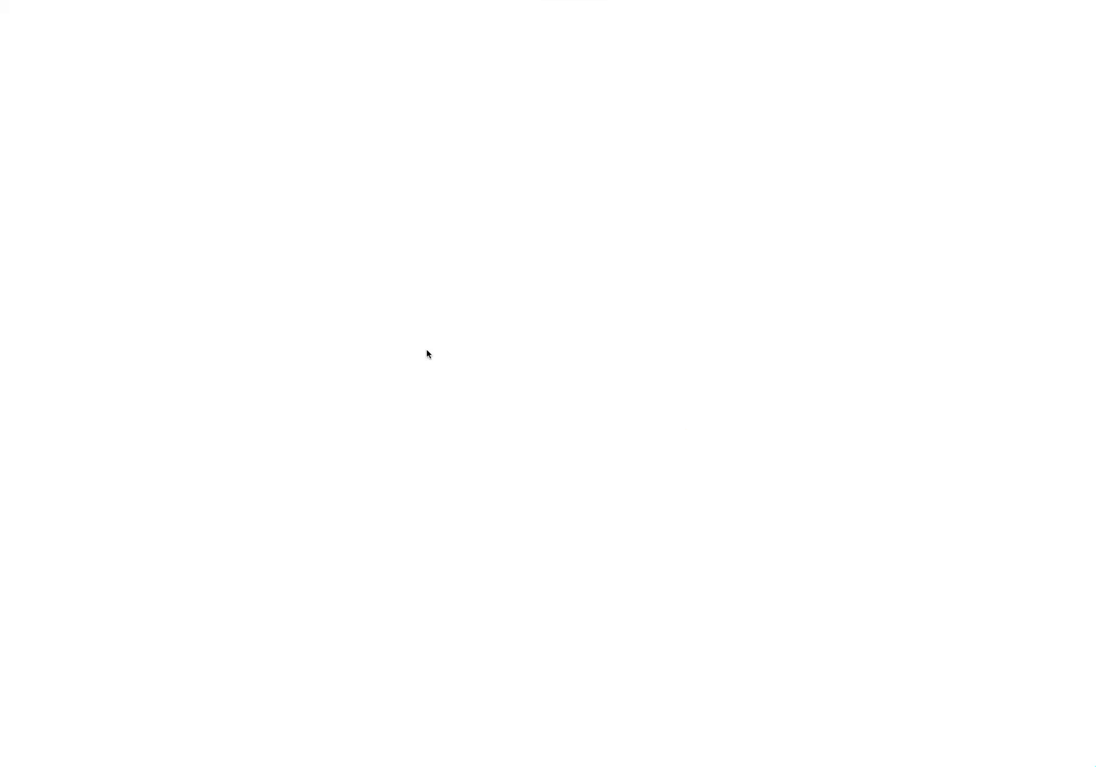
# Step: Start a new player/coach commitment and set its grade to 12A Boys
pyautogui.click(613, 212)
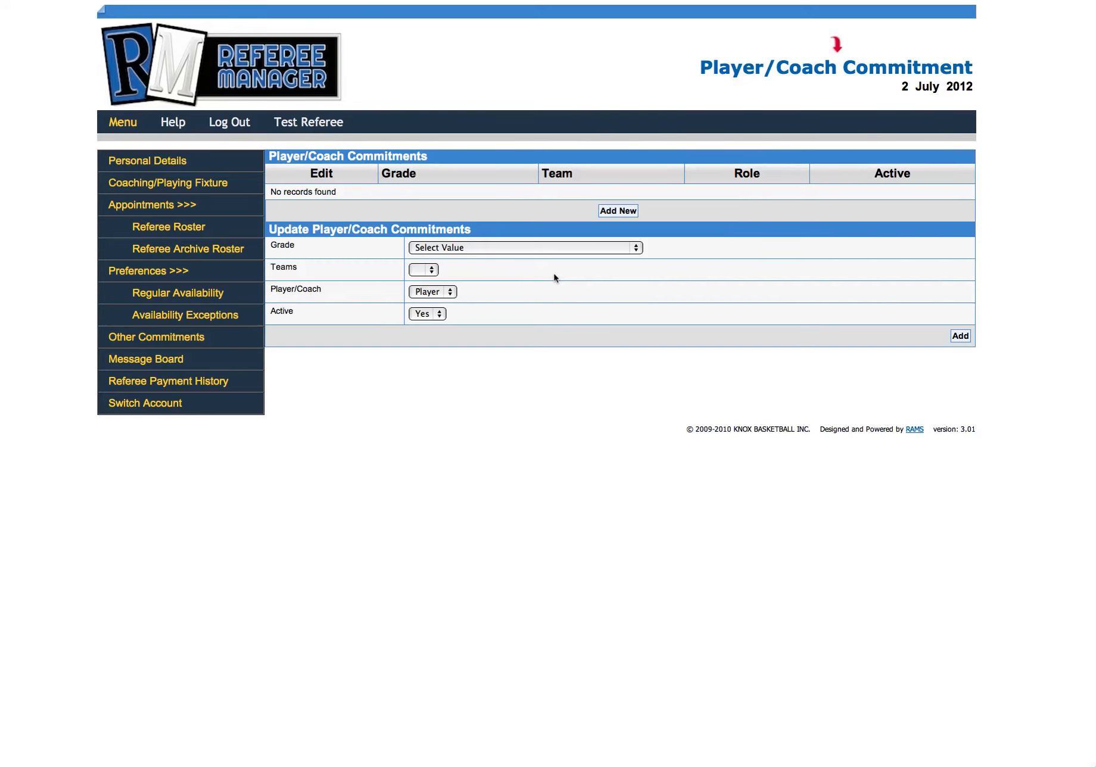
pyautogui.click(623, 247)
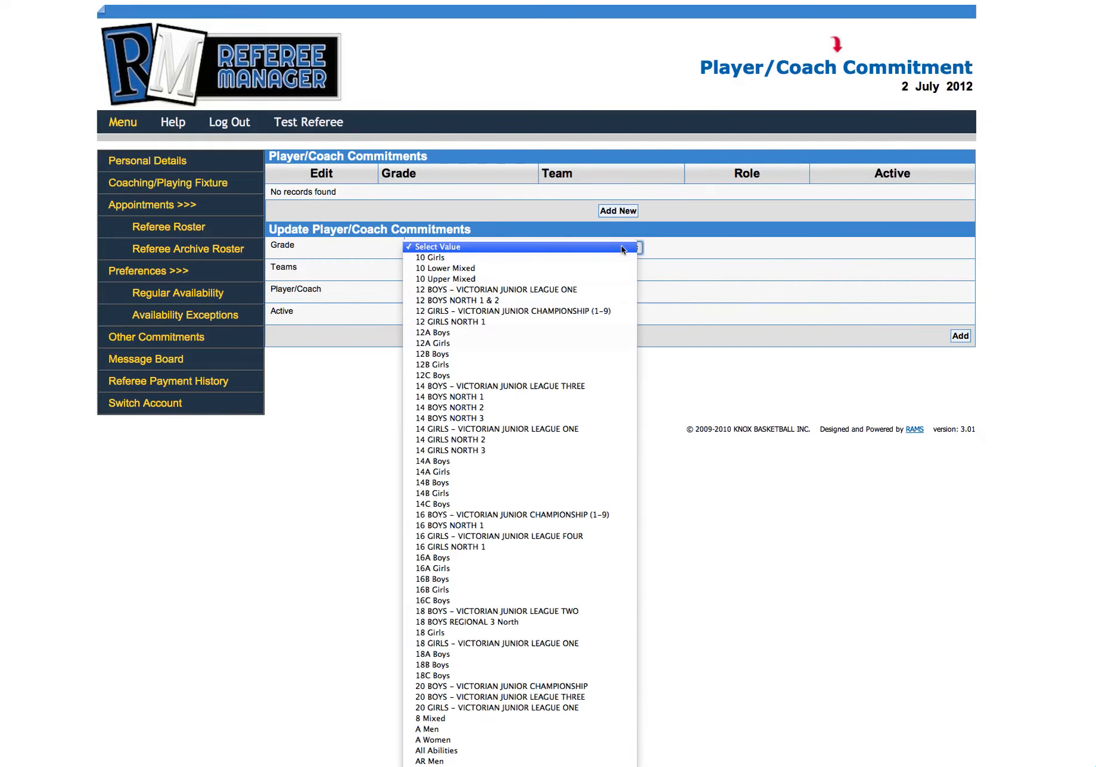
pyautogui.click(617, 259)
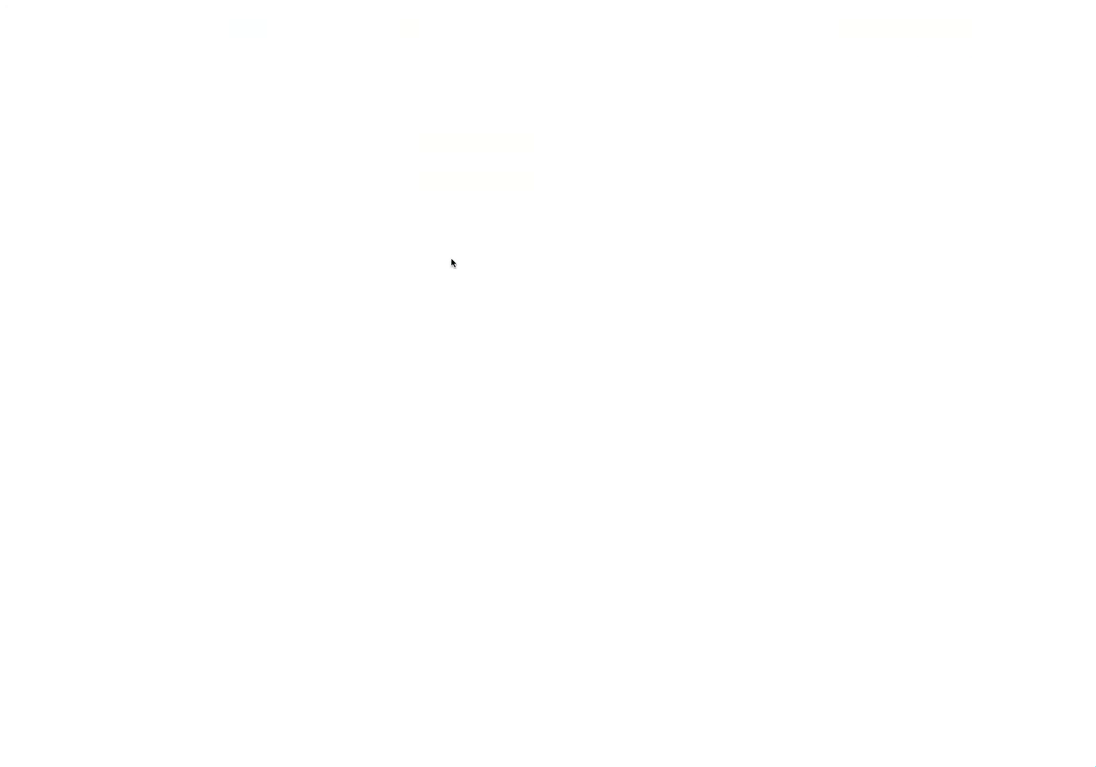
pyautogui.click(590, 248)
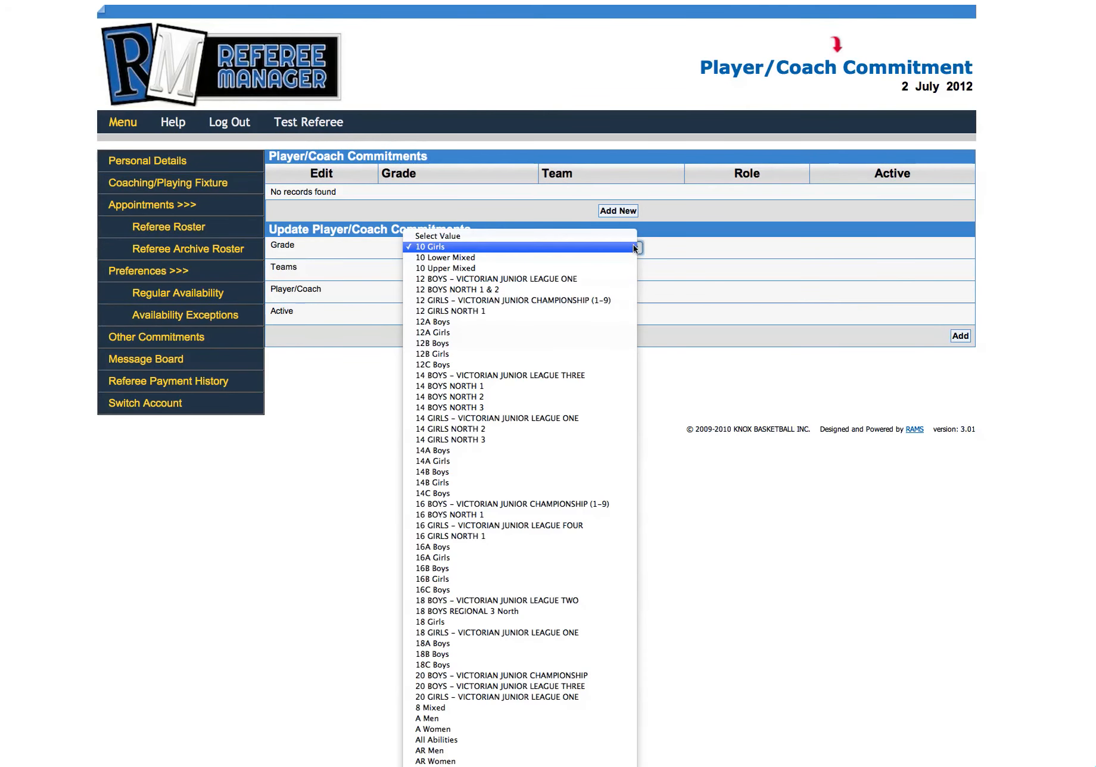
pyautogui.click(610, 325)
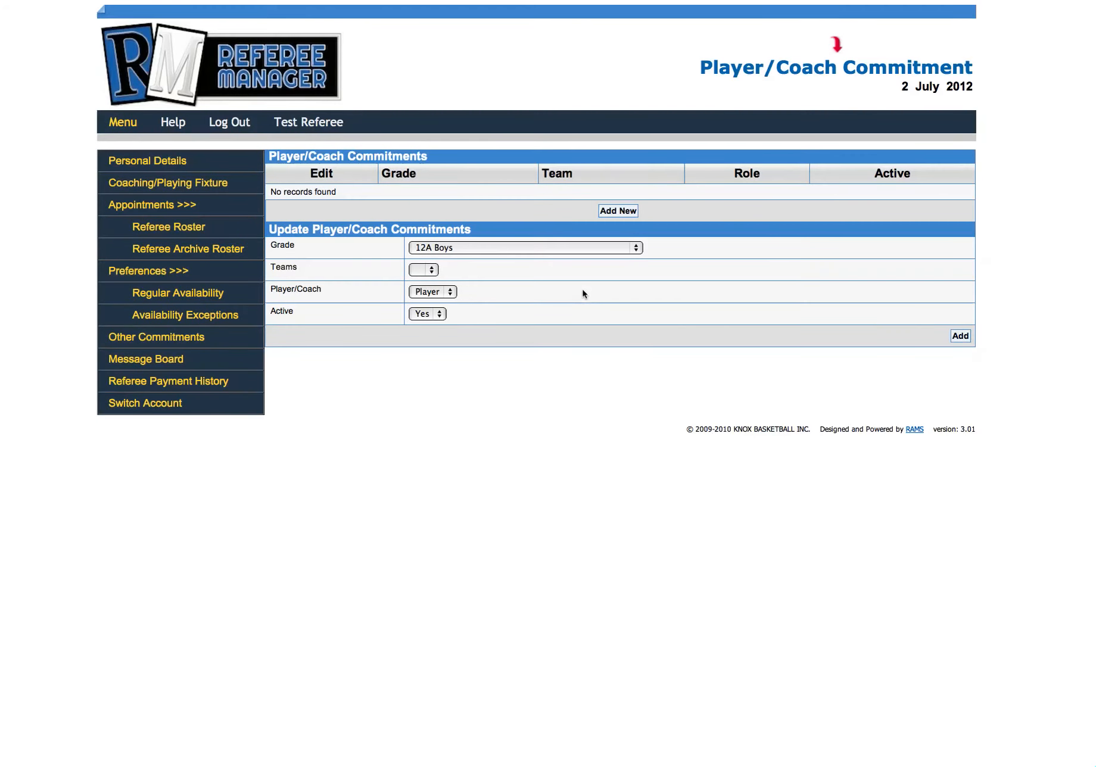
# Step: Change the commitment's grade to Boys 12 and check which teams are offered for it
pyautogui.click(635, 249)
pyautogui.click(636, 251)
pyautogui.click(635, 252)
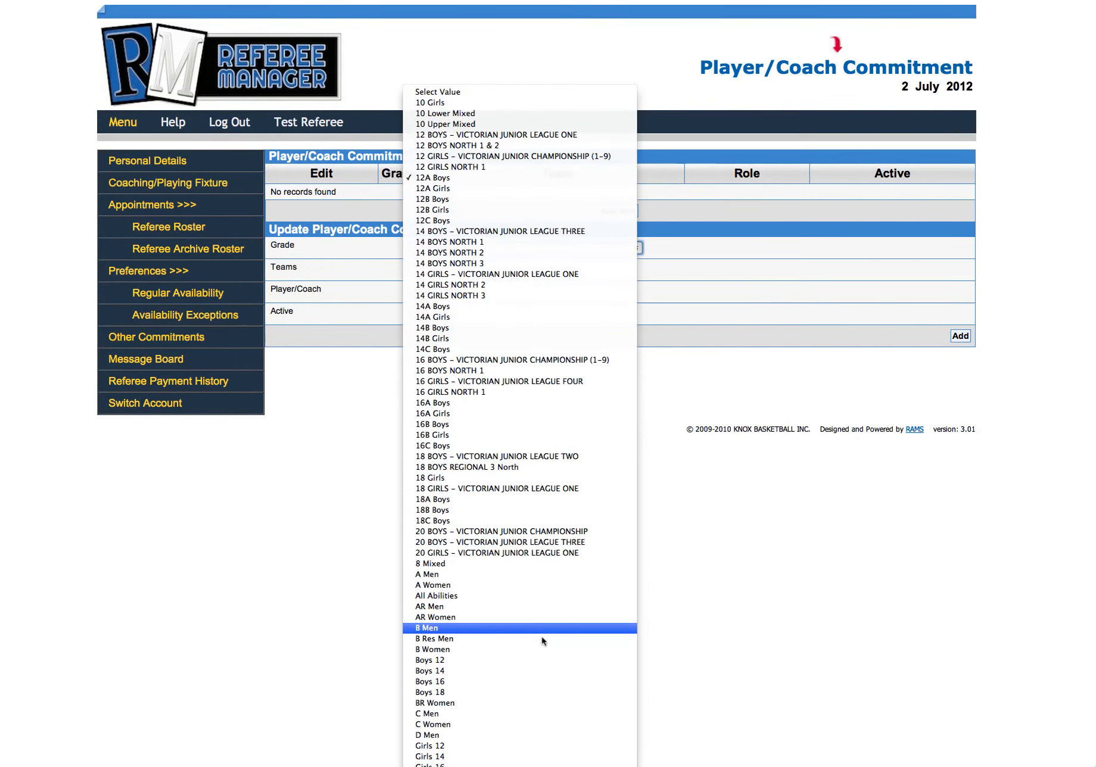
pyautogui.click(540, 660)
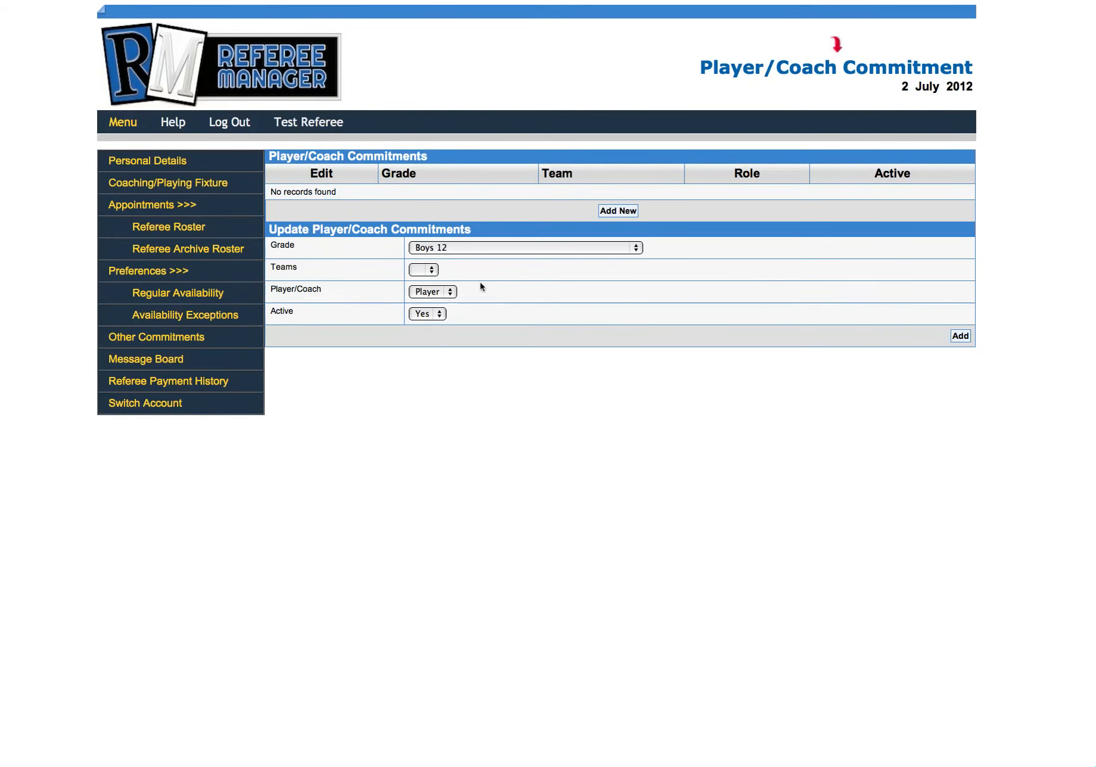
pyautogui.click(424, 270)
# Step: Try 8 Mixed as the commitment's grade, and replace it with A Men
pyautogui.click(636, 250)
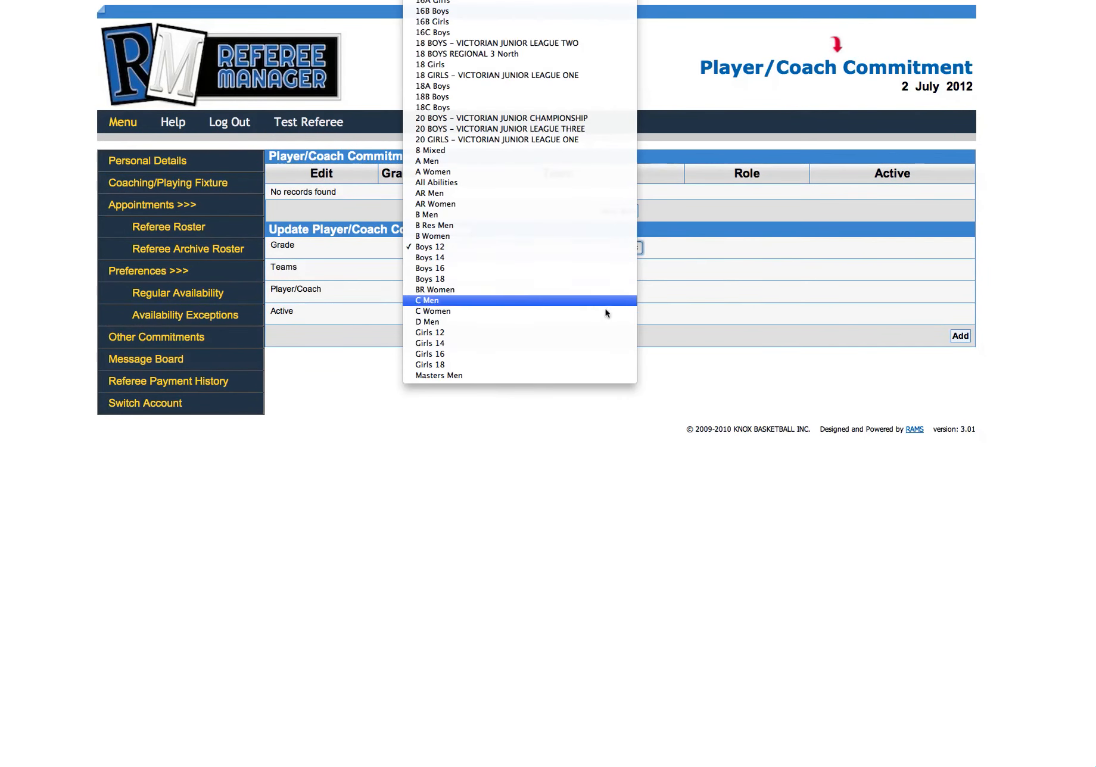
pyautogui.click(563, 151)
pyautogui.click(609, 256)
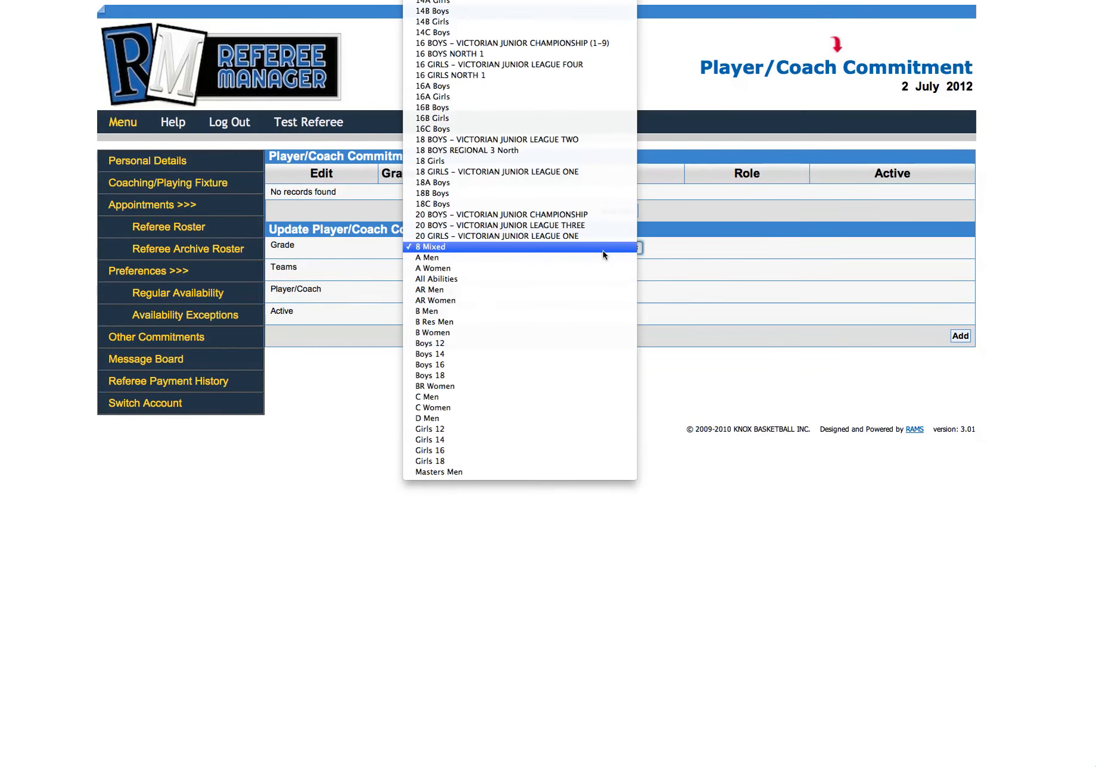
pyautogui.click(603, 261)
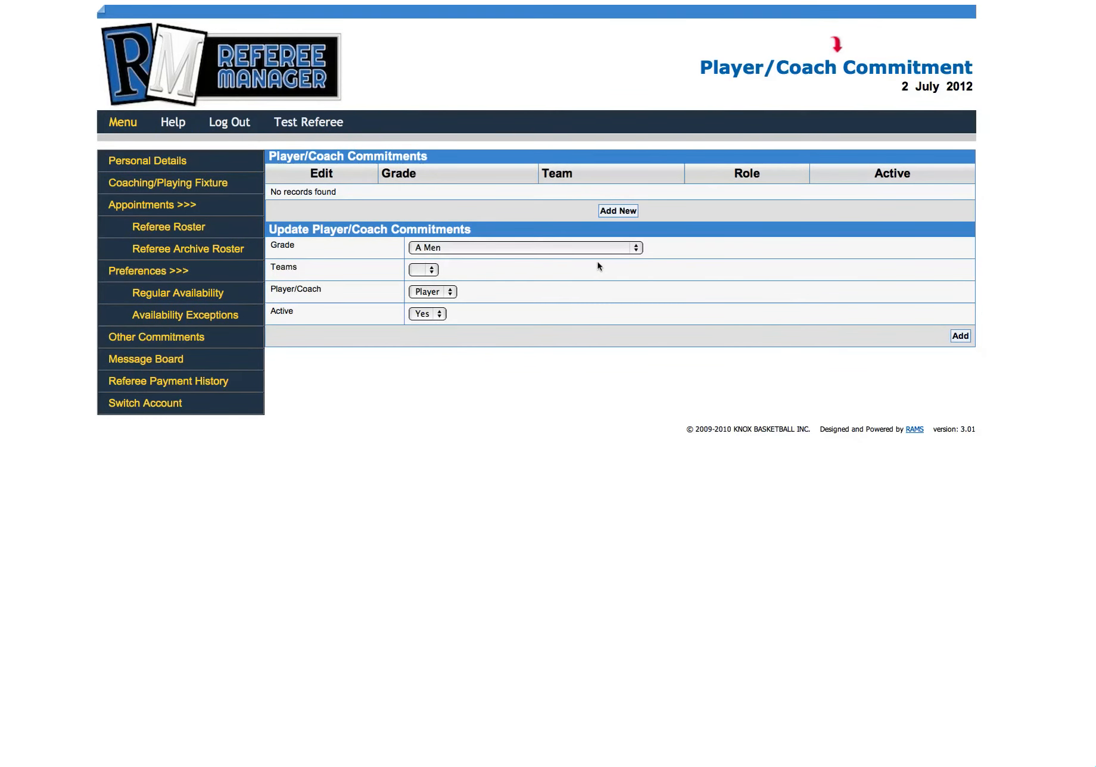
# Step: Check the teams offered for the A Men grade and review the player/coach role options
pyautogui.click(435, 269)
pyautogui.click(417, 270)
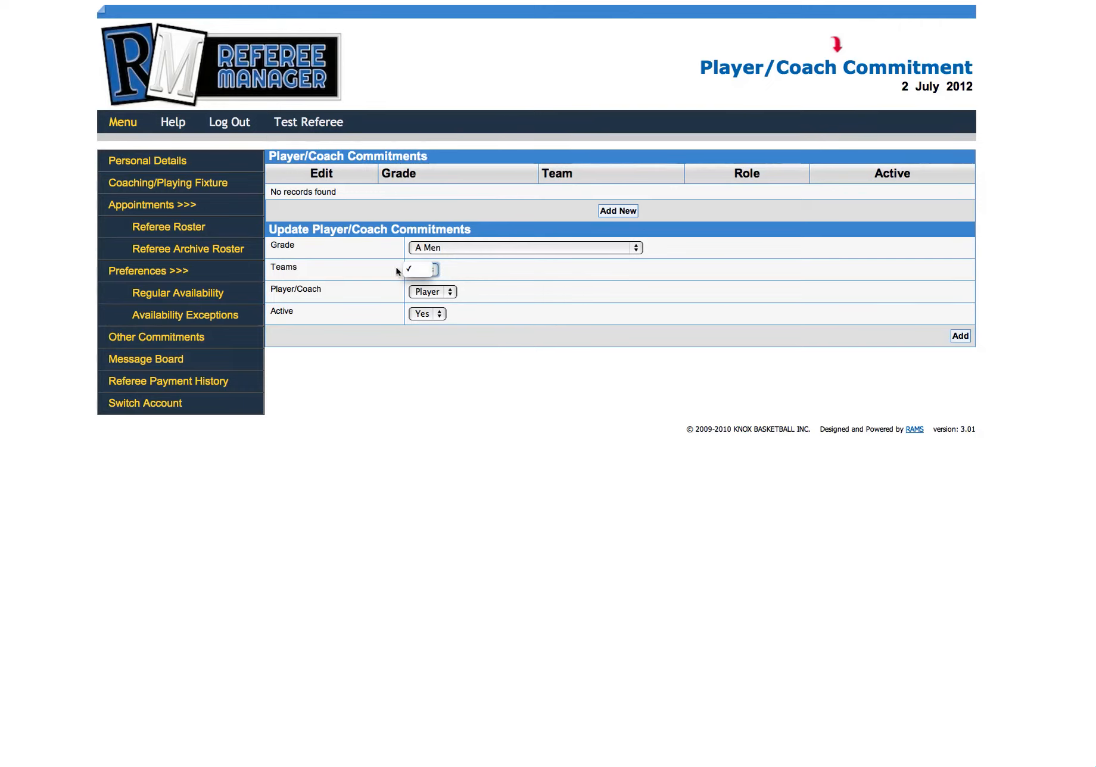
pyautogui.click(417, 274)
pyautogui.click(417, 271)
pyautogui.click(448, 293)
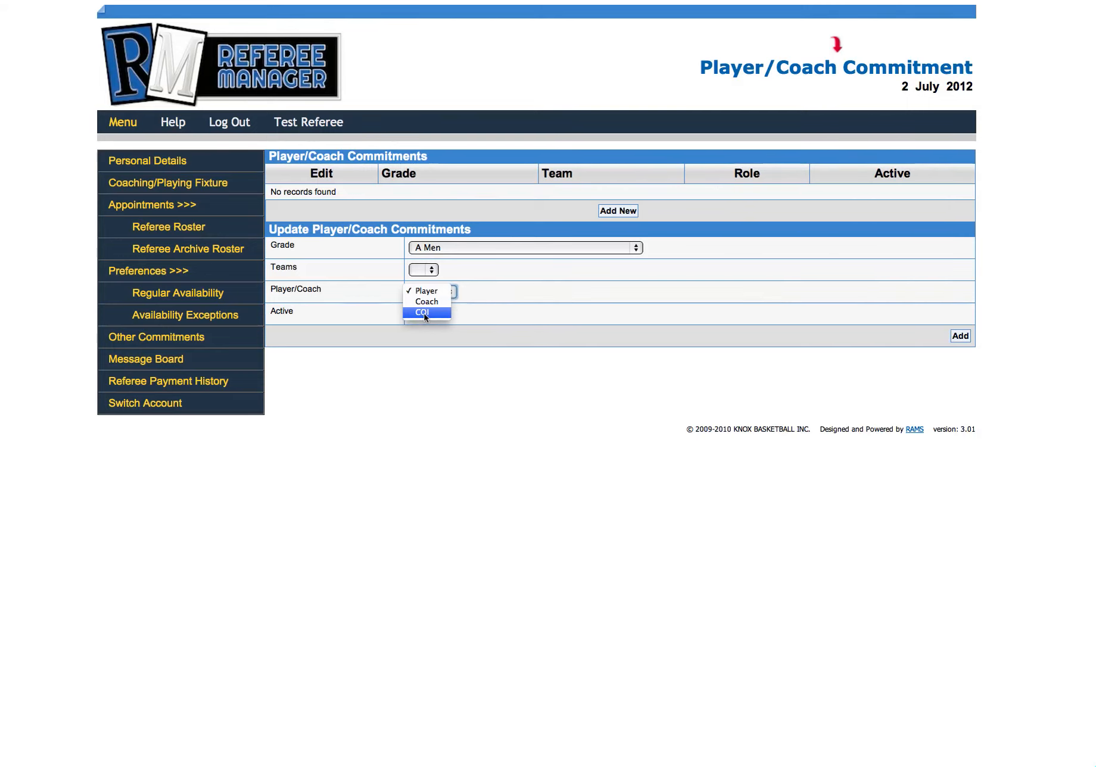
pyautogui.click(515, 316)
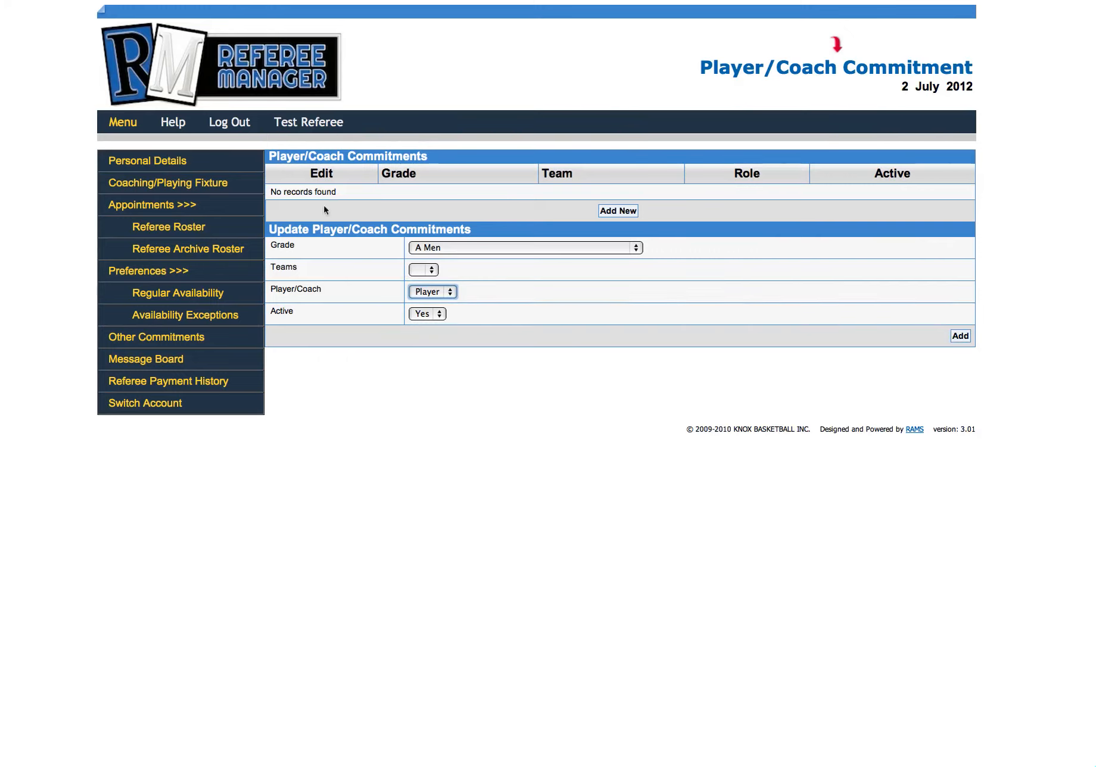
# Step: View the referee's personal details and the coaching/playing fixtures
pyautogui.click(140, 160)
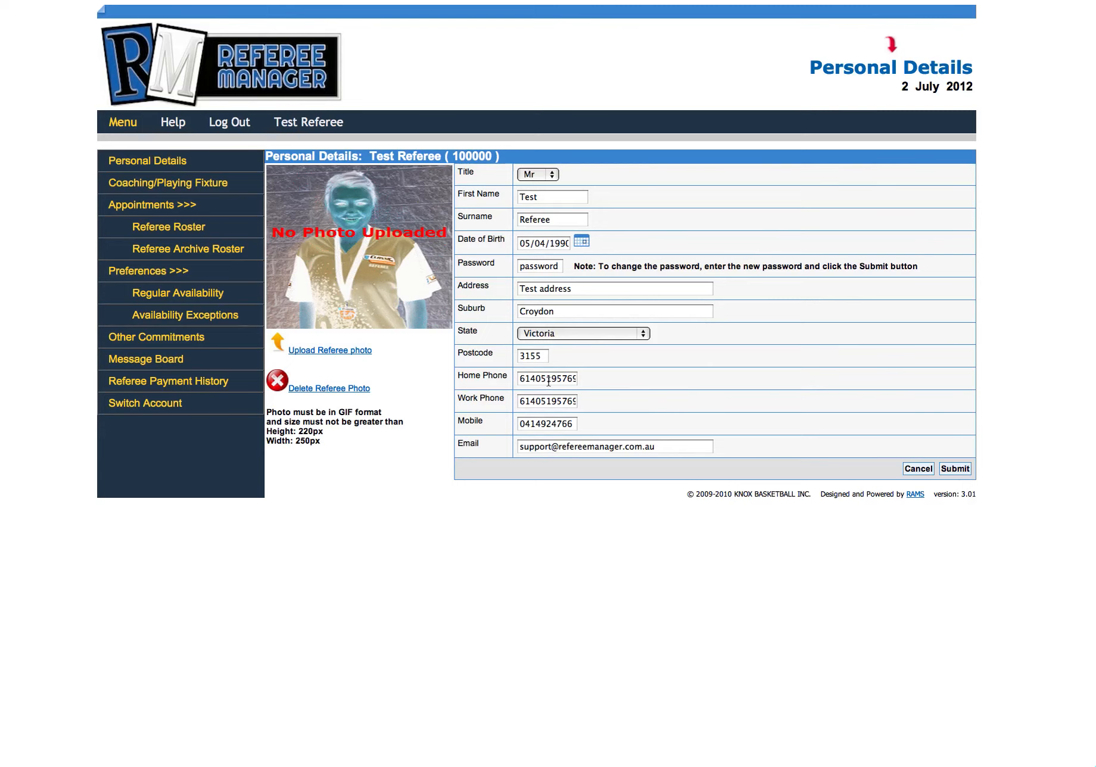
pyautogui.click(146, 186)
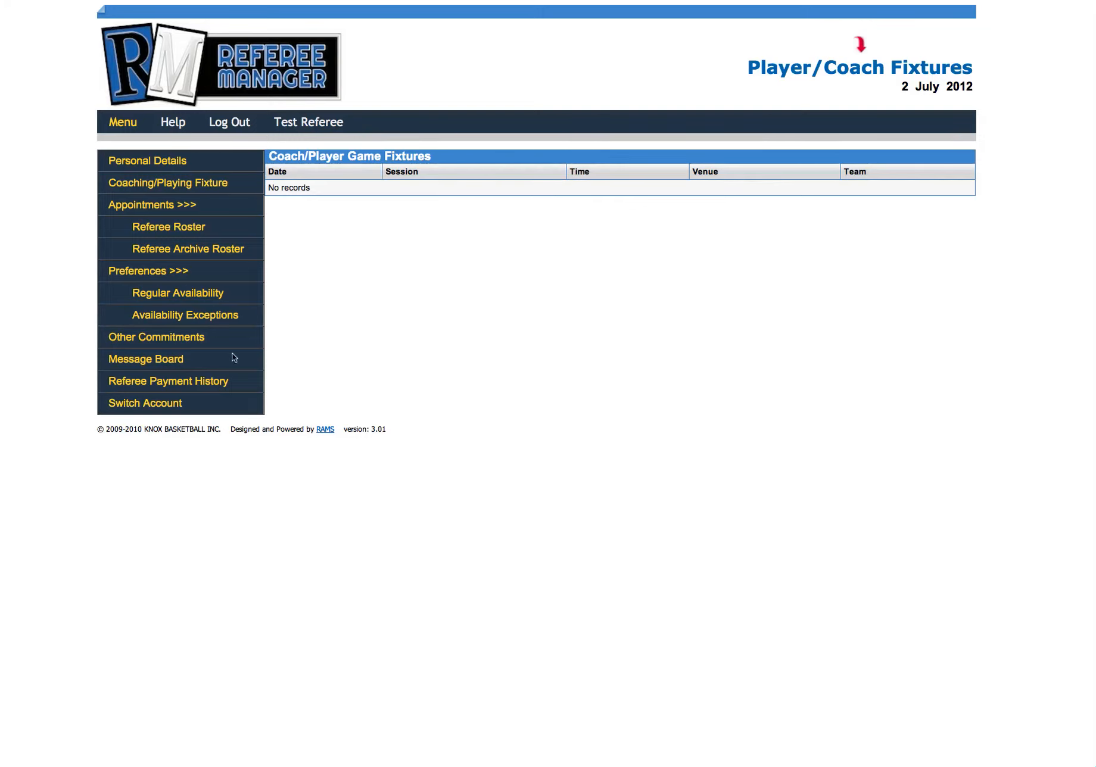
# Step: View the message board and the date range options for the referee payment history
pyautogui.click(165, 360)
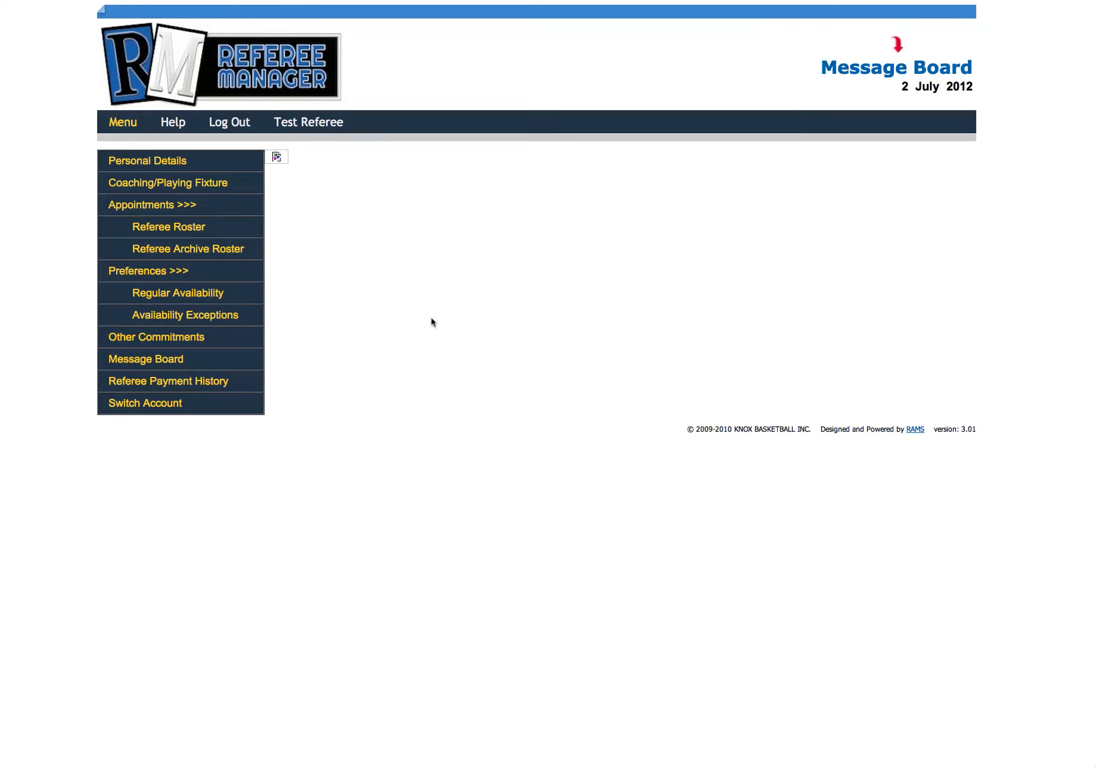
pyautogui.click(138, 361)
pyautogui.click(189, 381)
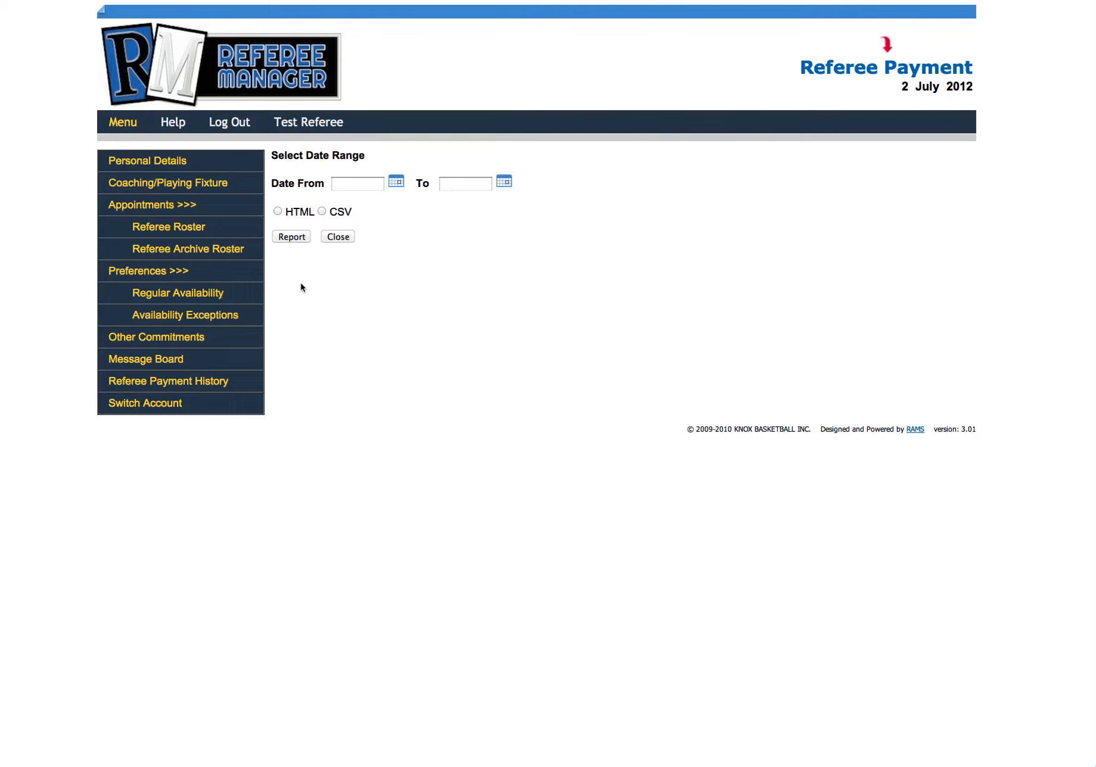
# Step: Review the groups available for switching accounts, keeping Sunbury selected
pyautogui.click(155, 408)
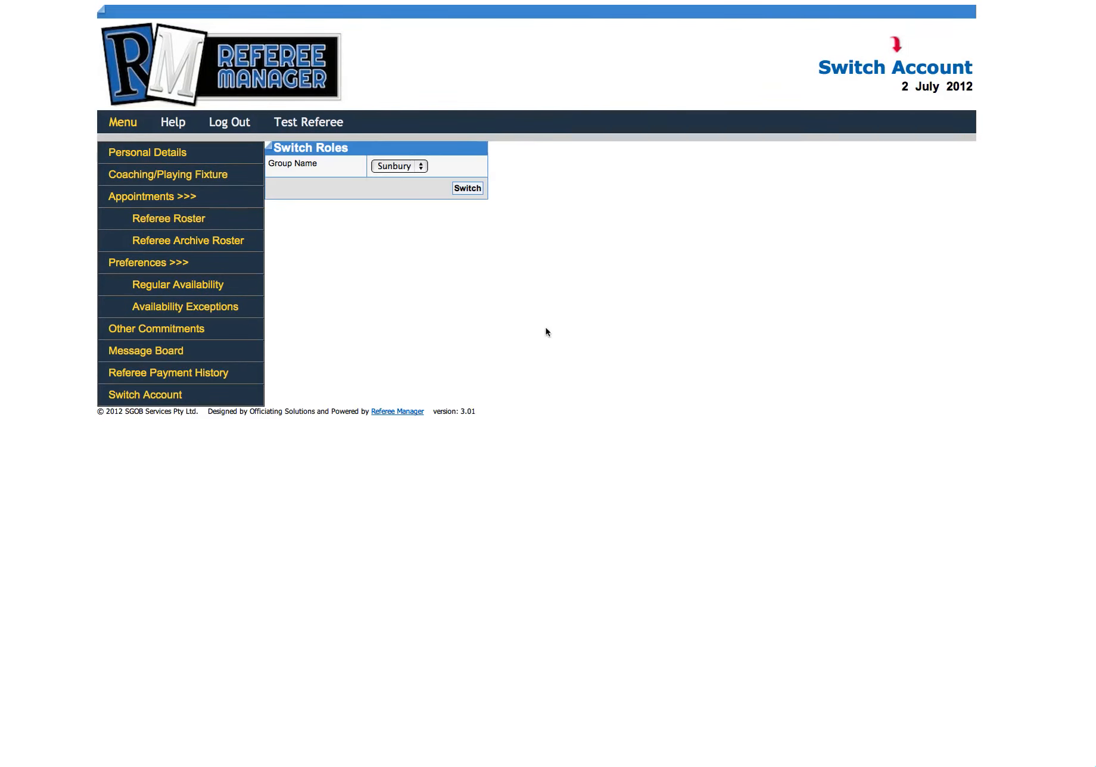
pyautogui.click(424, 170)
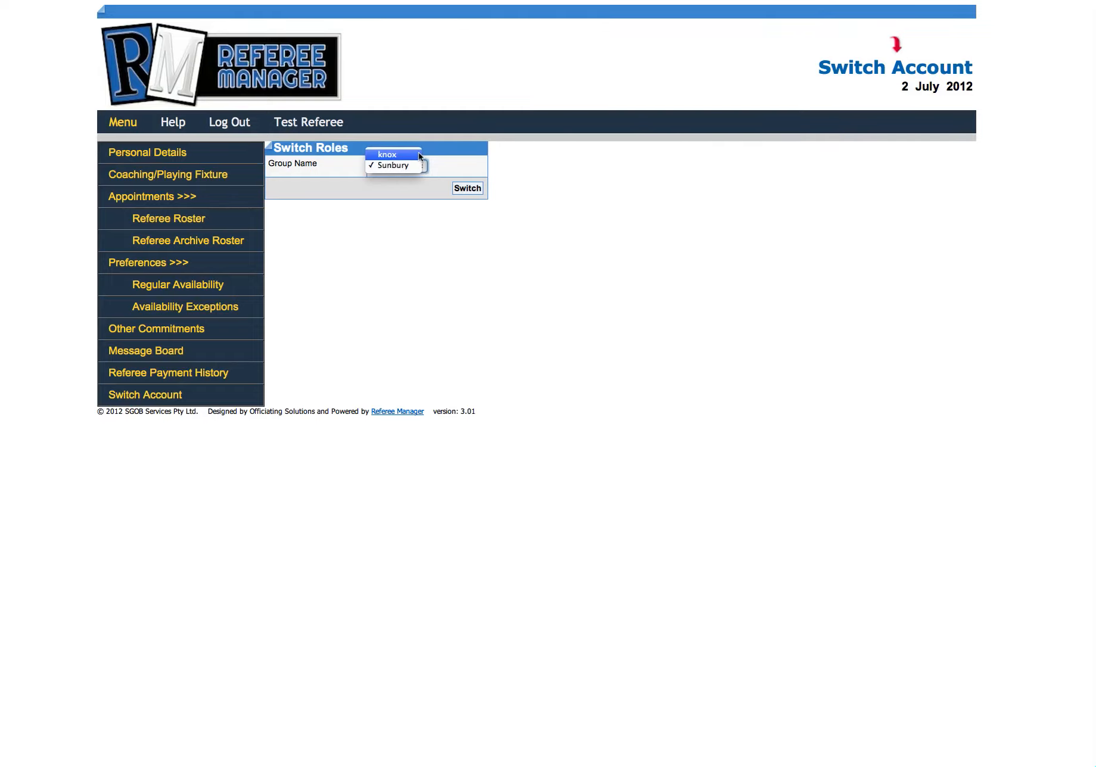
pyautogui.click(477, 167)
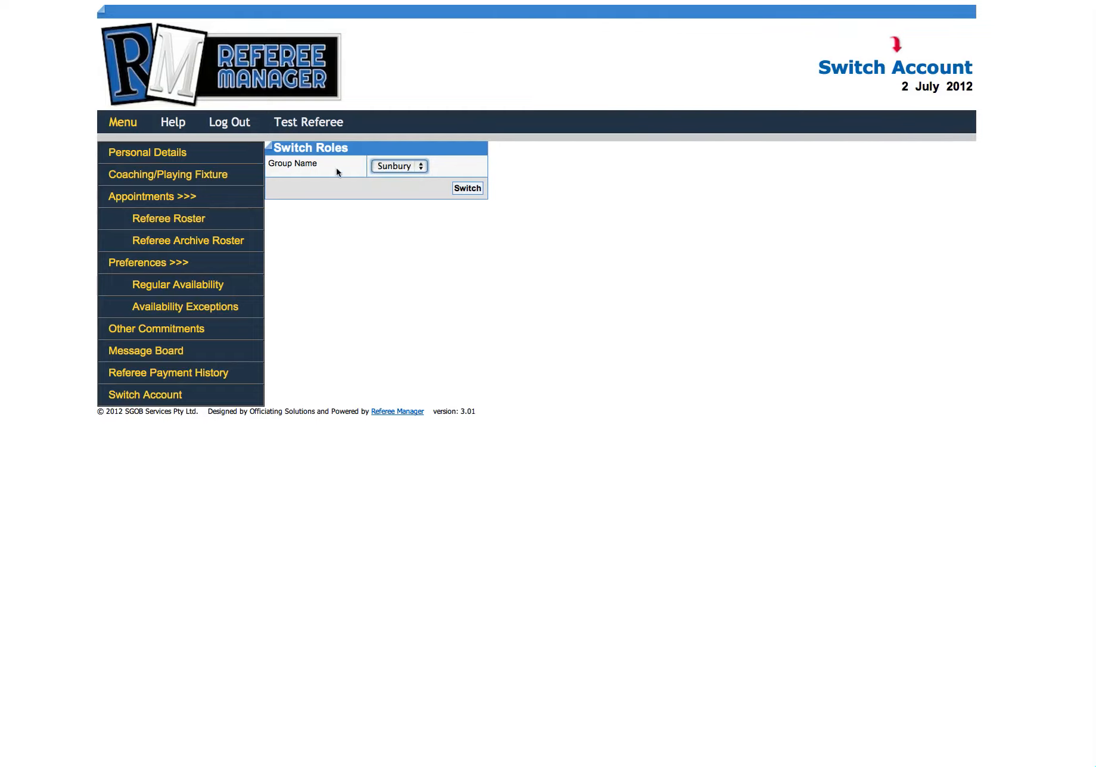